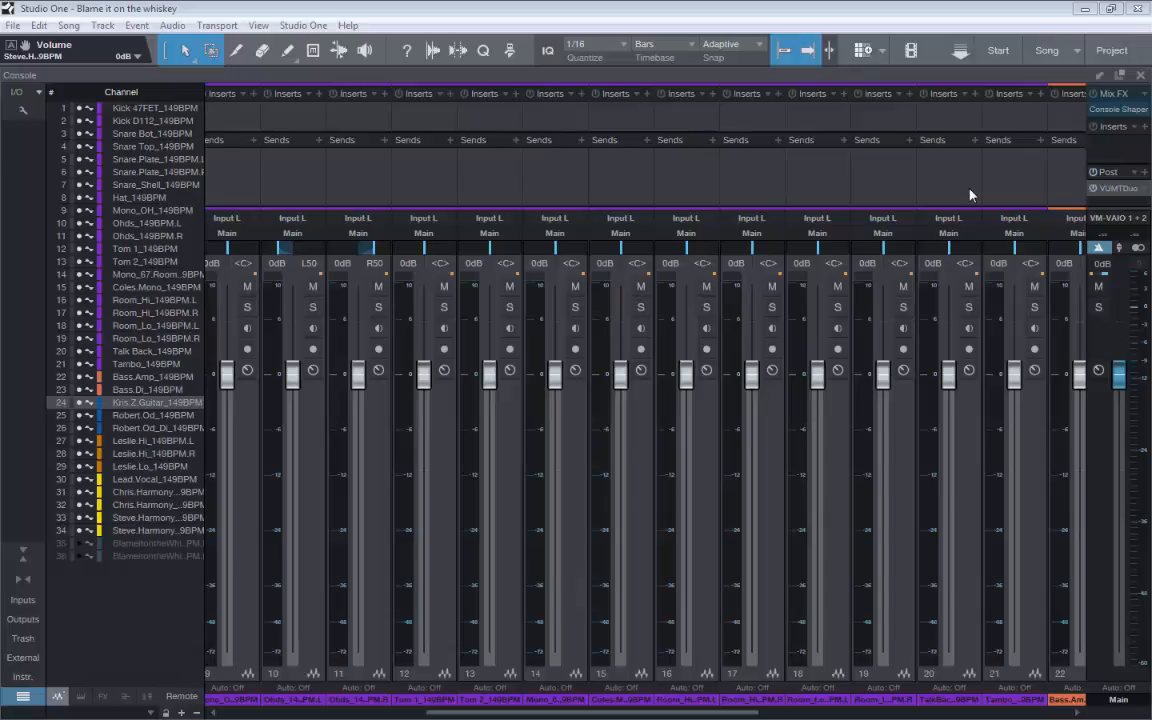
# Play the song and examine the drum channels' levels on the console meters
pyautogui.click(969, 195)
pyautogui.press('space')
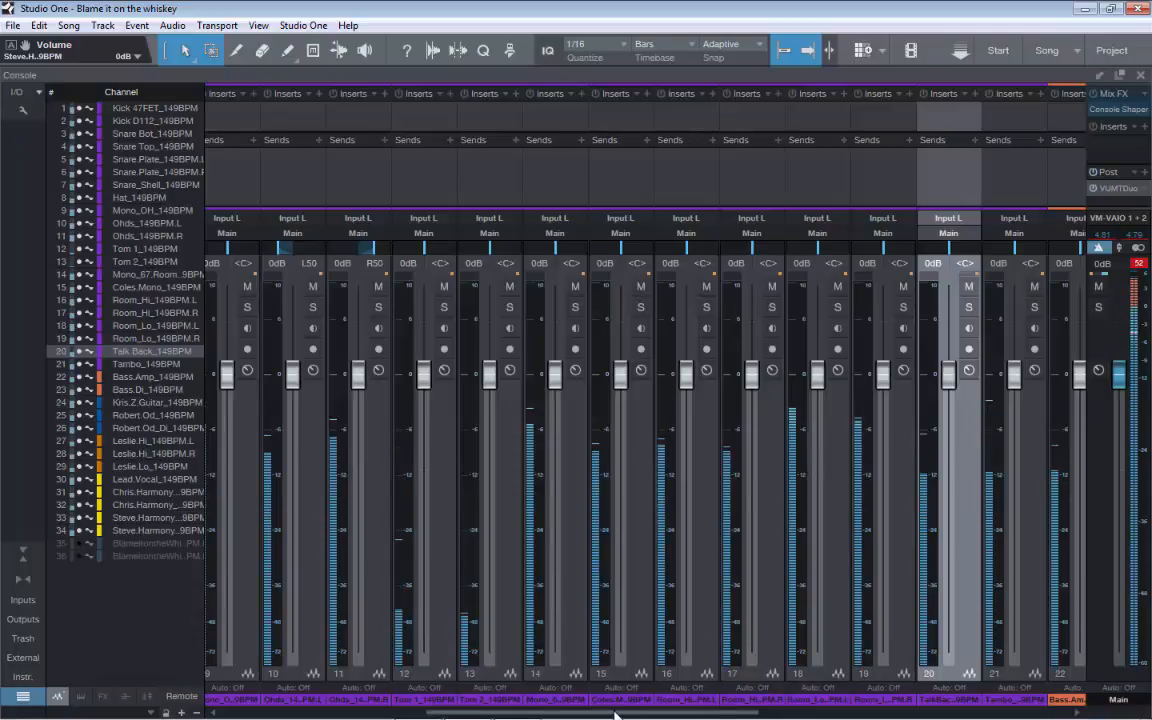
pyautogui.moveTo(633, 713)
pyautogui.mouseDown()
pyautogui.moveTo(899, 715)
pyautogui.moveTo(622, 715)
pyautogui.mouseUp()
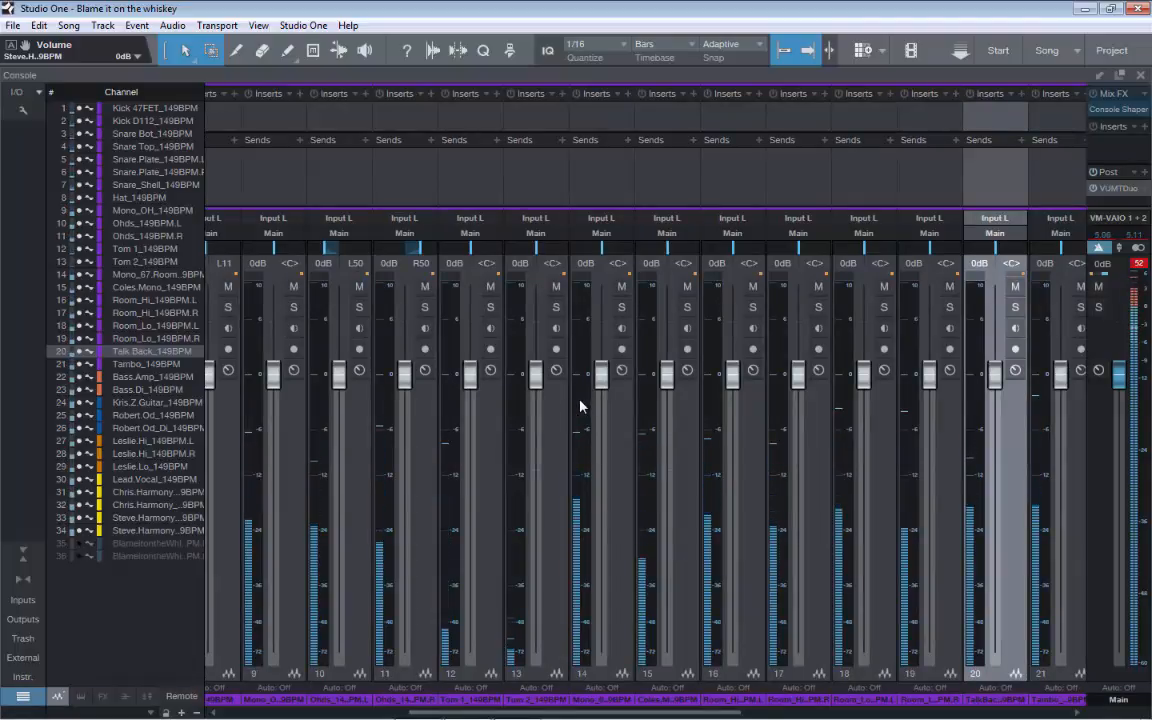
pyautogui.moveTo(590, 408)
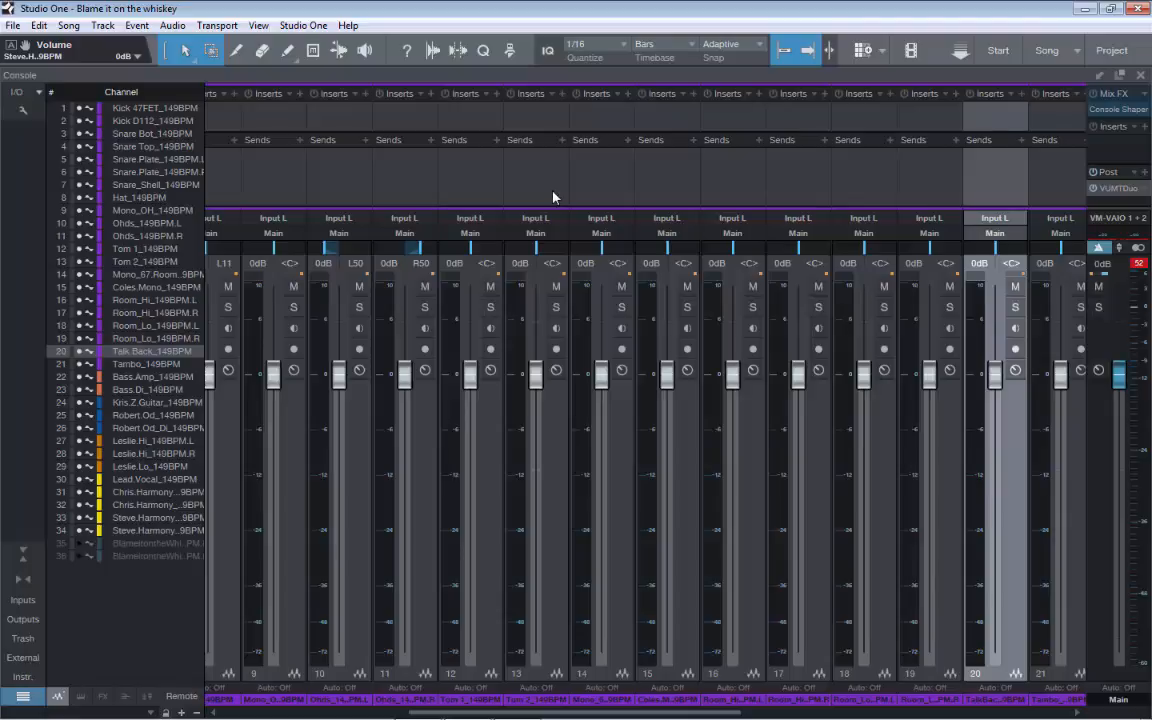
# Insert the PreSonus Mixtool plug-in on the Mono_OH channel
pyautogui.click(299, 93)
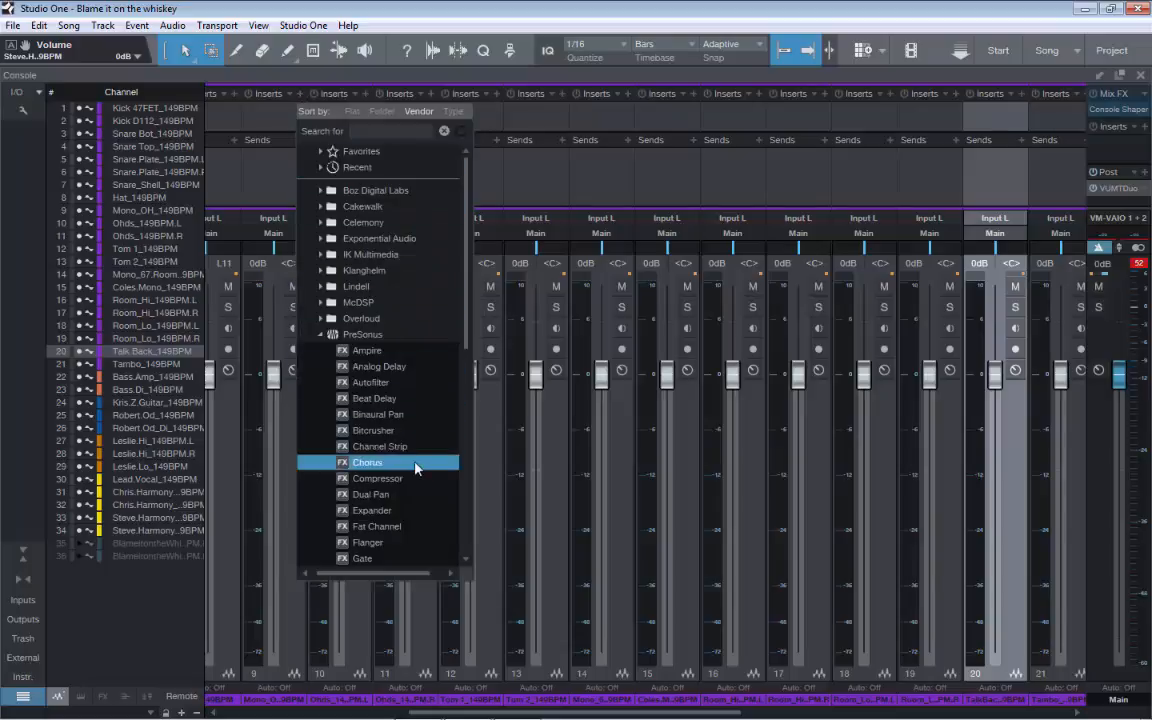
pyautogui.scroll(-2, 362, 419)
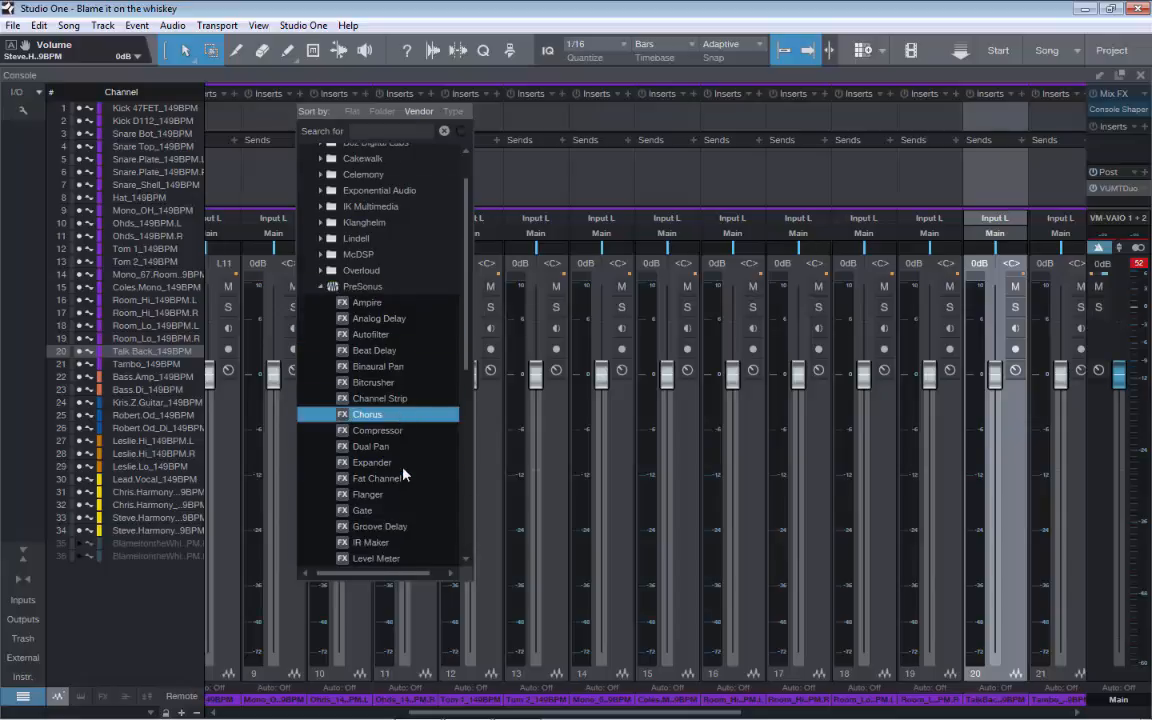
pyautogui.scroll(-1, 403, 474)
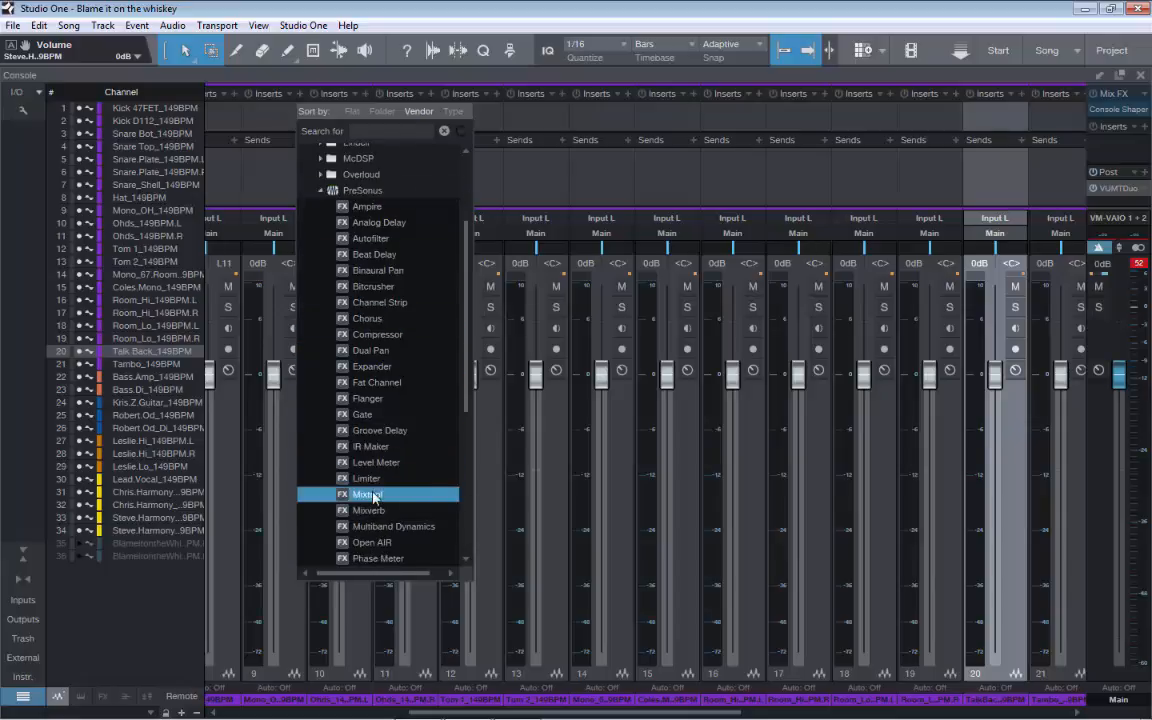
pyautogui.click(385, 494)
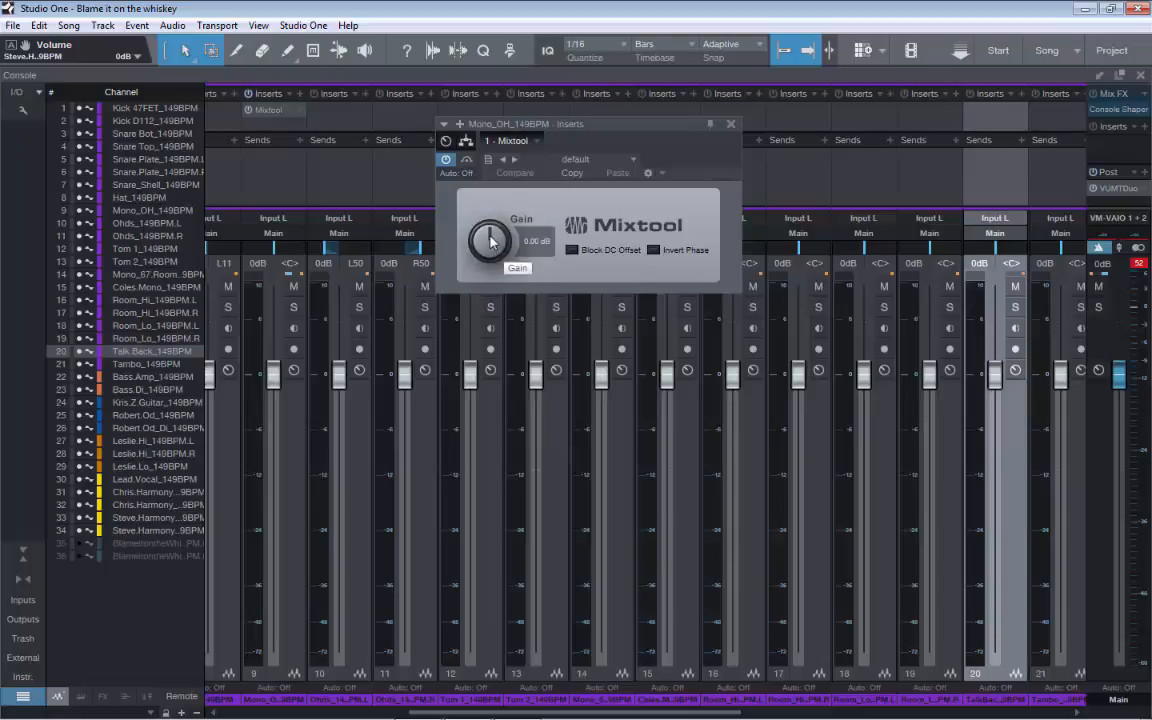
# Set the Mixtool gain on the Mono_OH channel to -6.24 dB
pyautogui.moveTo(491, 240)
pyautogui.mouseDown()
pyautogui.moveTo(487, 252)
pyautogui.moveTo(494, 196)
pyautogui.moveTo(494, 237)
pyautogui.mouseUp()
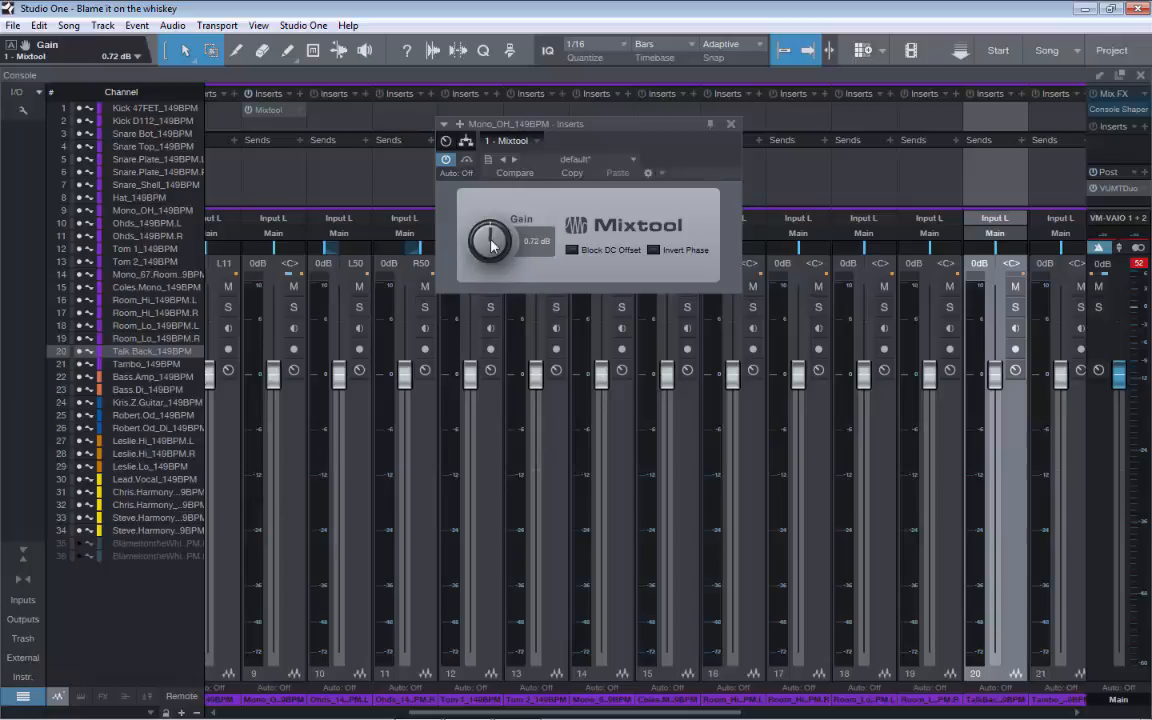
pyautogui.moveTo(488, 244); pyautogui.dragTo(488, 252)
pyautogui.moveTo(253, 482)
pyautogui.hscroll(3, 716, 710)
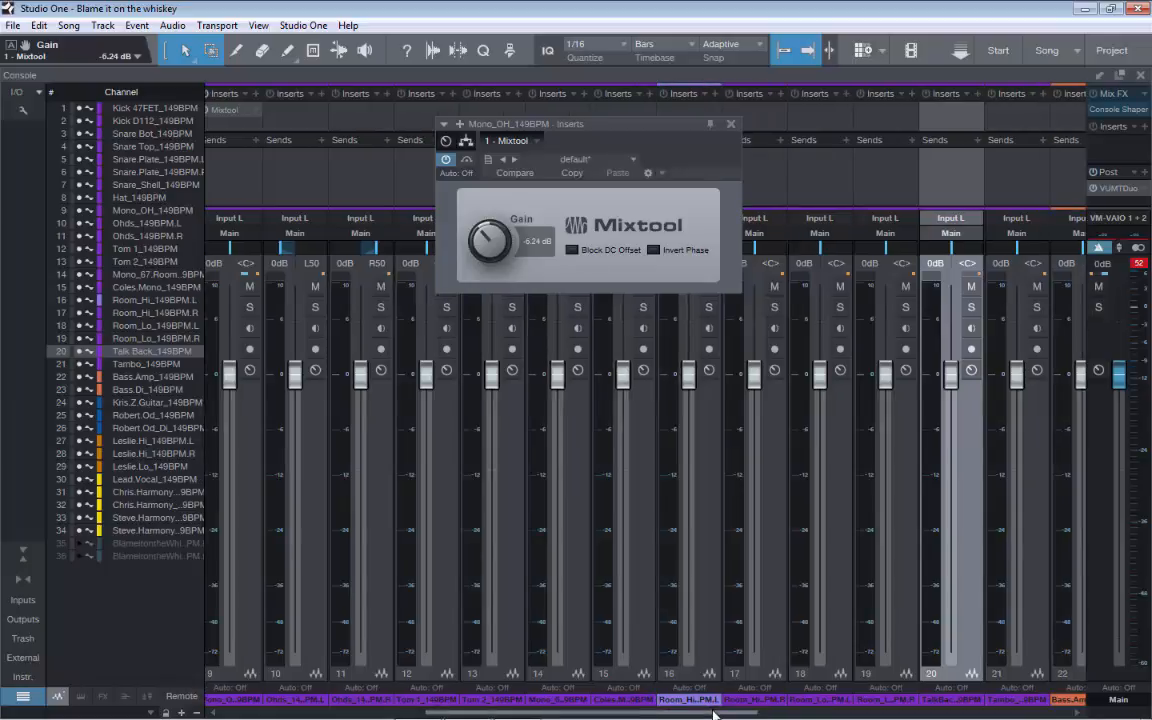
pyautogui.hscroll(3, 714, 712)
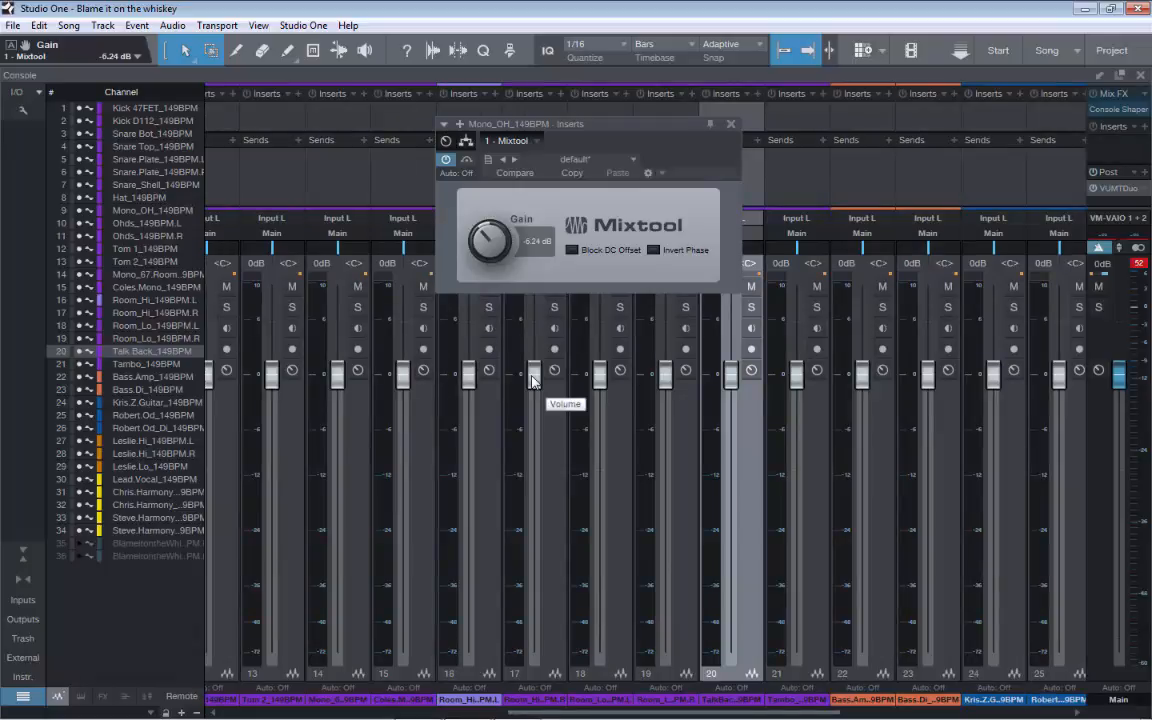
# Close the Mixtool window and raise the Room_Lo left channel's fader to +0.8 dB
pyautogui.click(731, 128)
pyautogui.scroll(1, 603, 604)
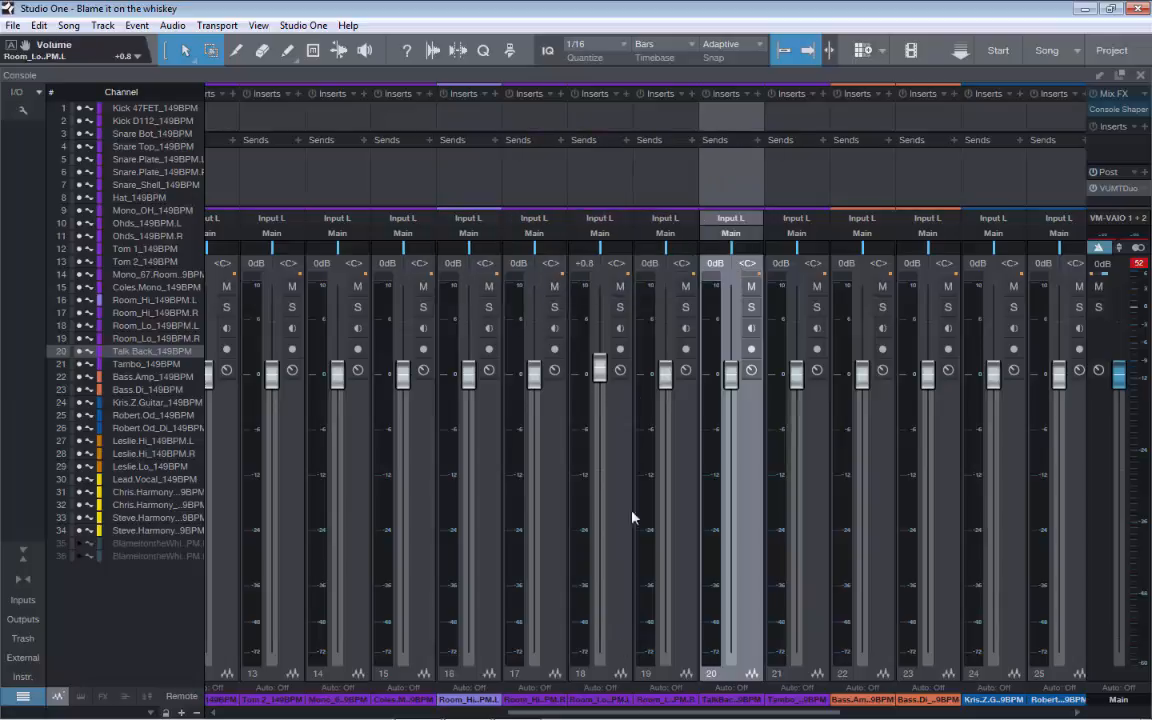
pyautogui.scroll(1, 601, 502)
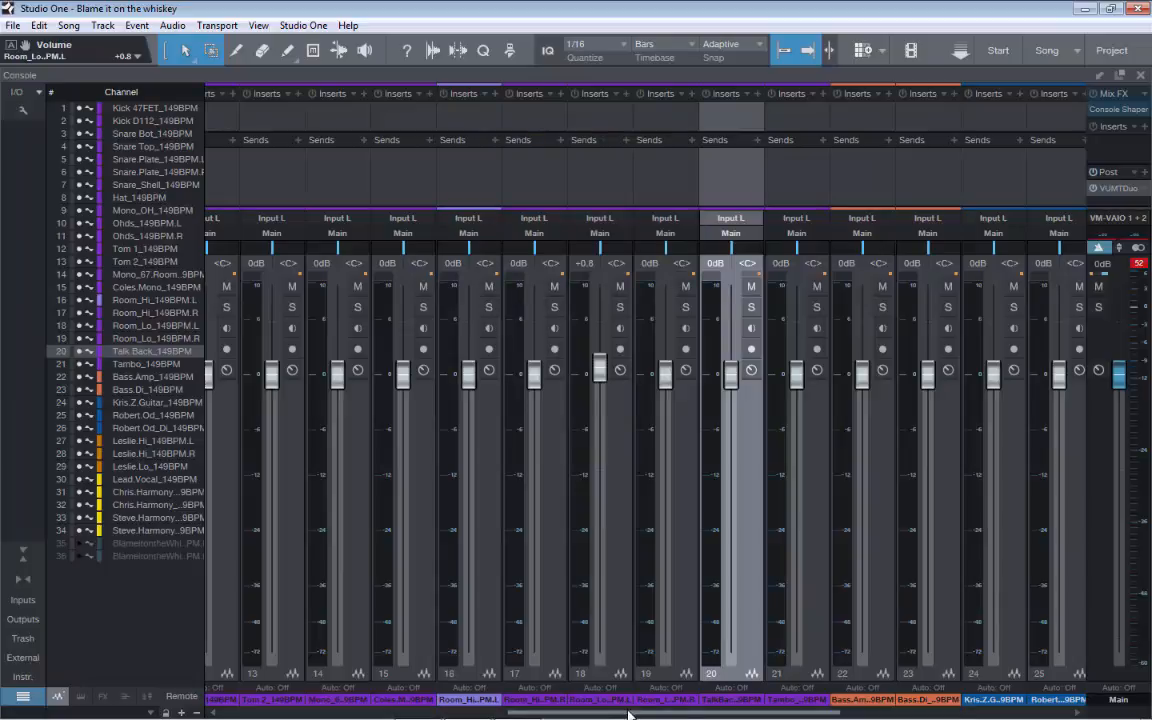
# Remove the Mixtool insert from the Mono_OH channel
pyautogui.moveTo(630, 714); pyautogui.dragTo(629, 714)
pyautogui.hscroll(-3, 630, 713)
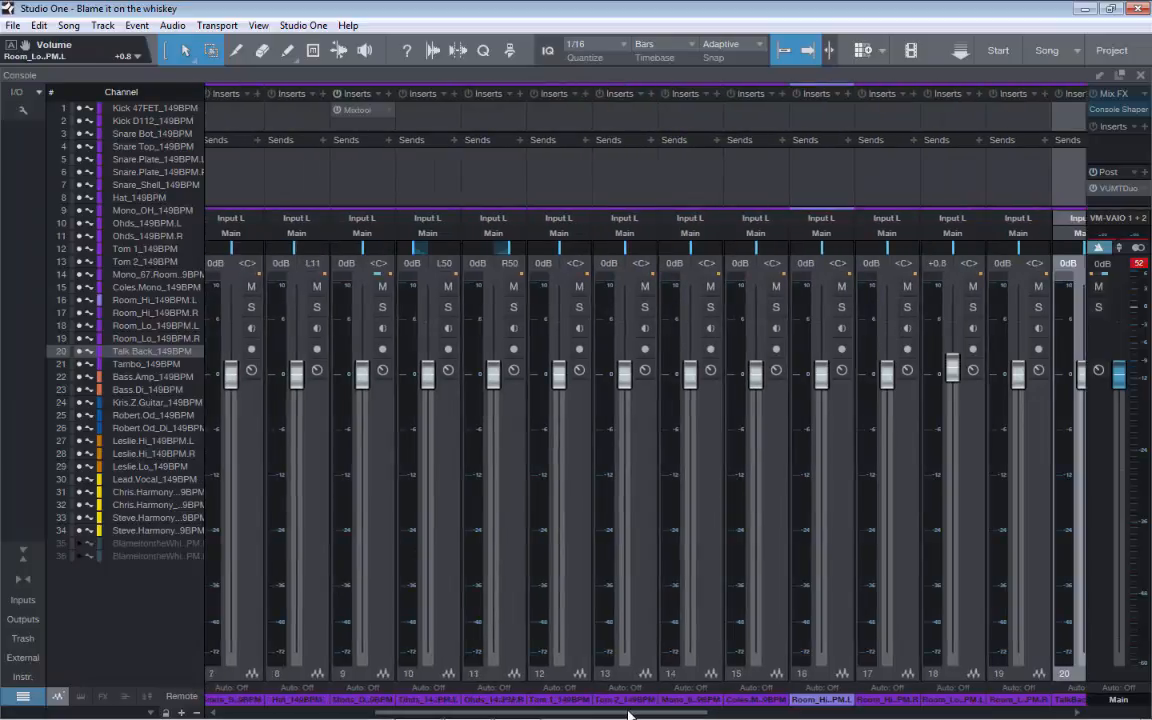
pyautogui.click(389, 111)
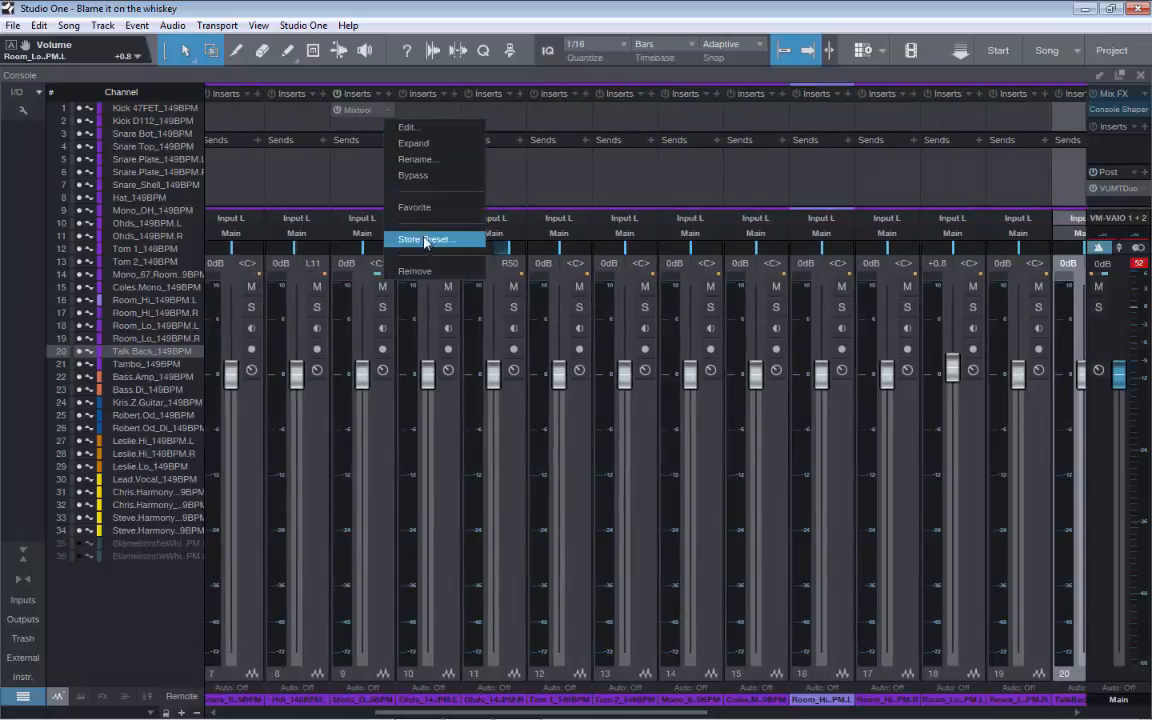
pyautogui.click(427, 271)
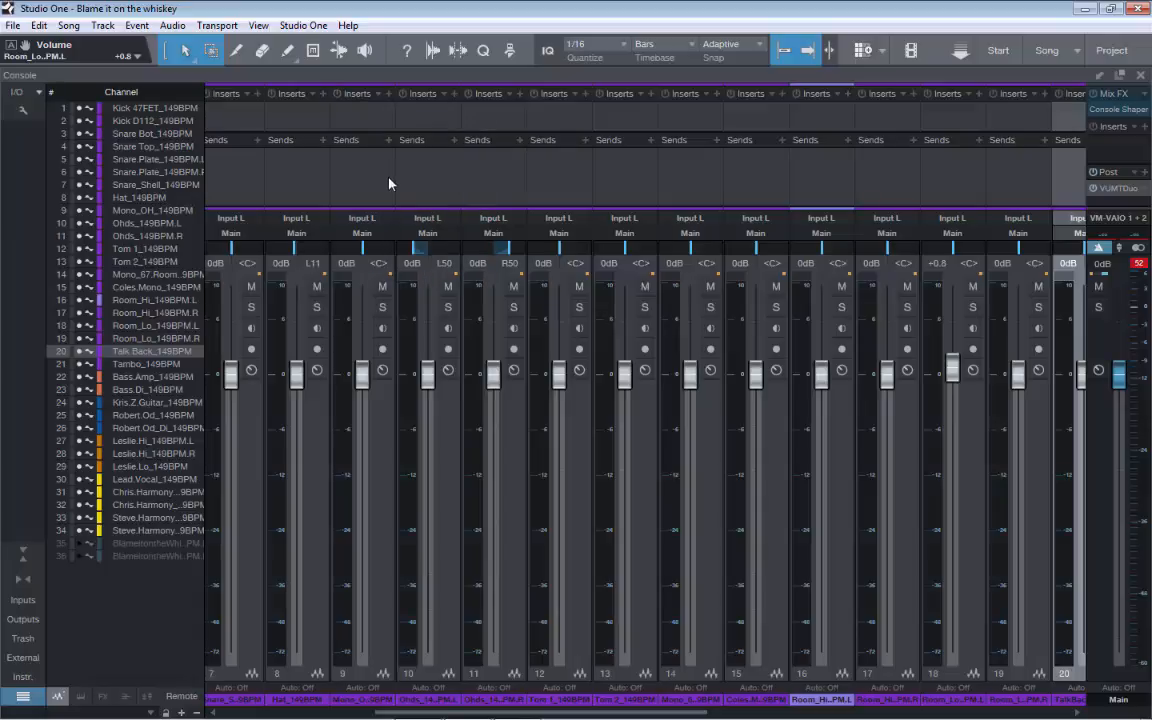
# In the arrangement, lower the Lead.Vocal event's clip gain to -6.6 dB and bring it back up to about -0.9 dB
pyautogui.press('F3')
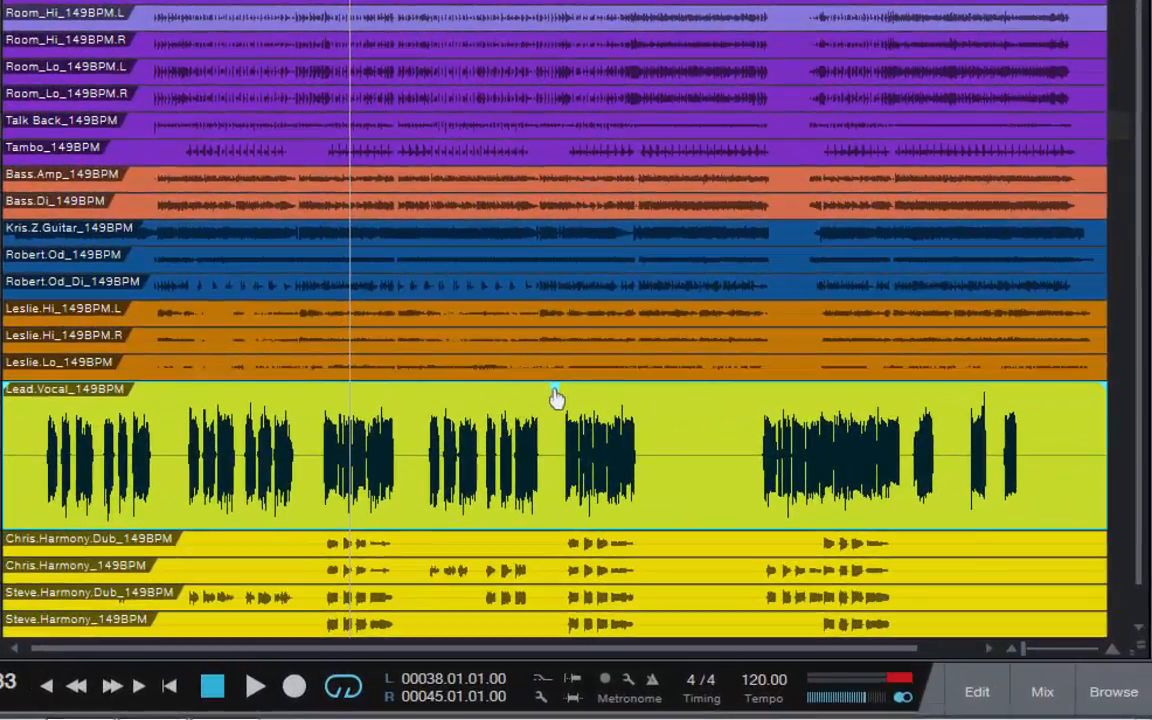
pyautogui.moveTo(743, 498); pyautogui.dragTo(743, 499)
pyautogui.moveTo(556, 398); pyautogui.dragTo(556, 423)
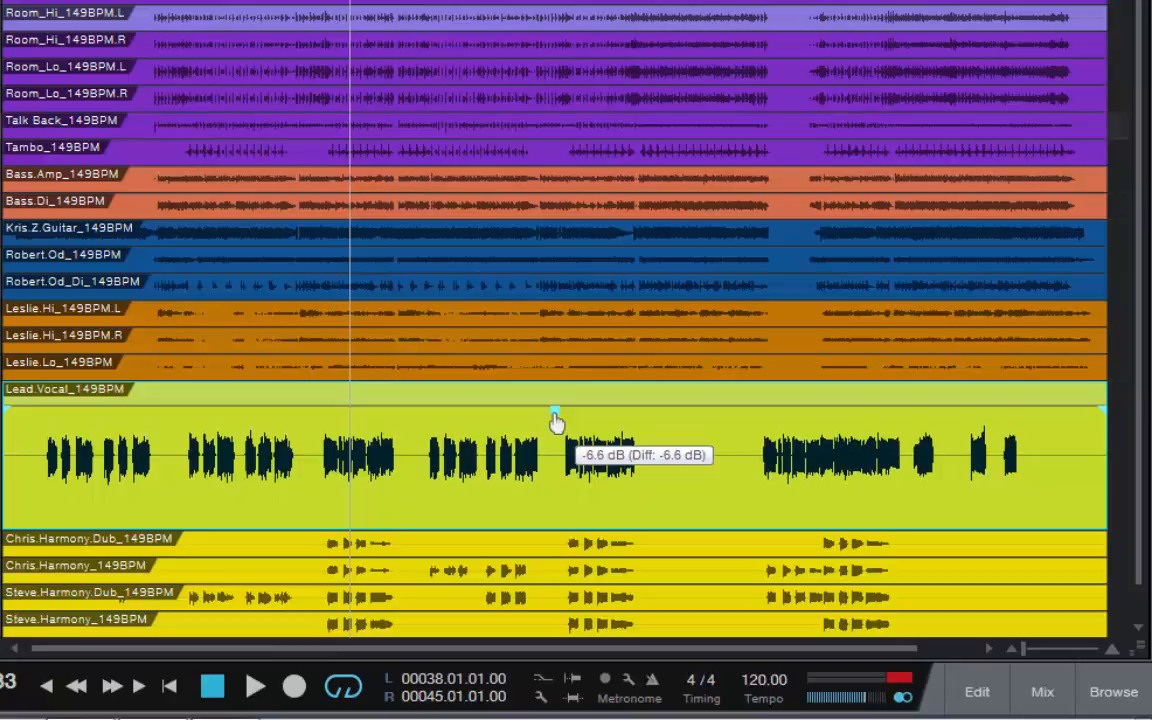
pyautogui.moveTo(556, 423)
pyautogui.mouseDown()
pyautogui.moveTo(560, 388)
pyautogui.moveTo(557, 402)
pyautogui.mouseUp()
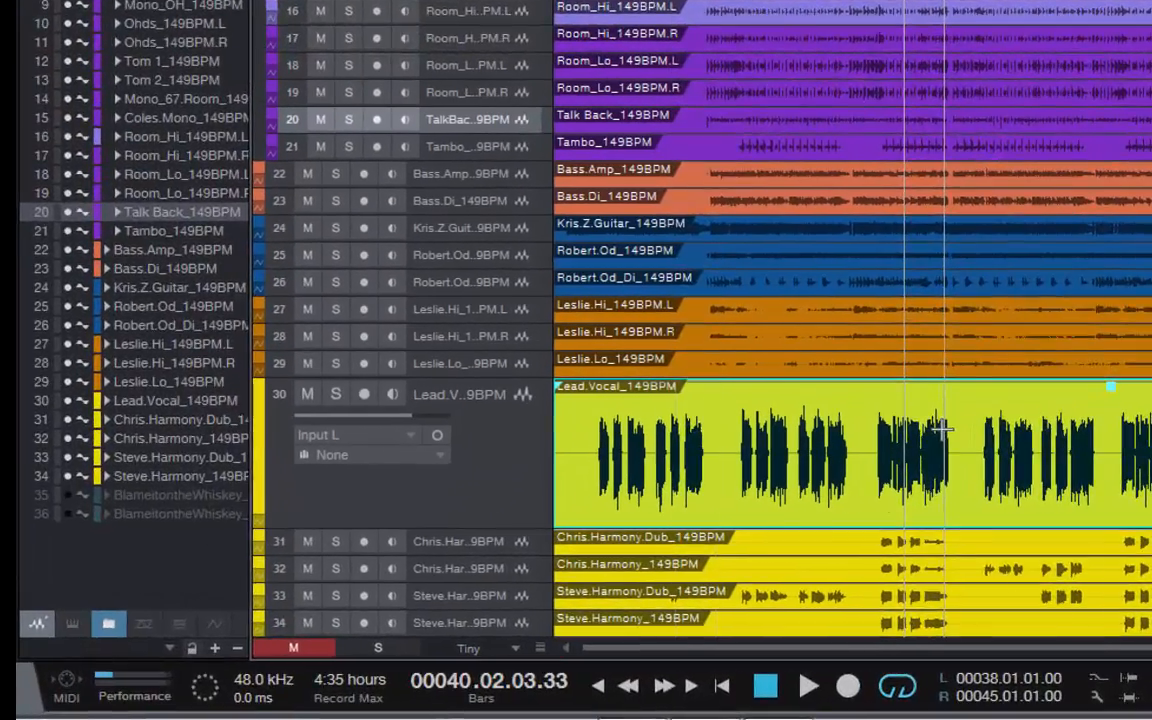
# Set the Lead.Vocal event's gain to -5.9 dB in the event inspector, reset it to 0 dB and hide the inspector
pyautogui.press('F4')
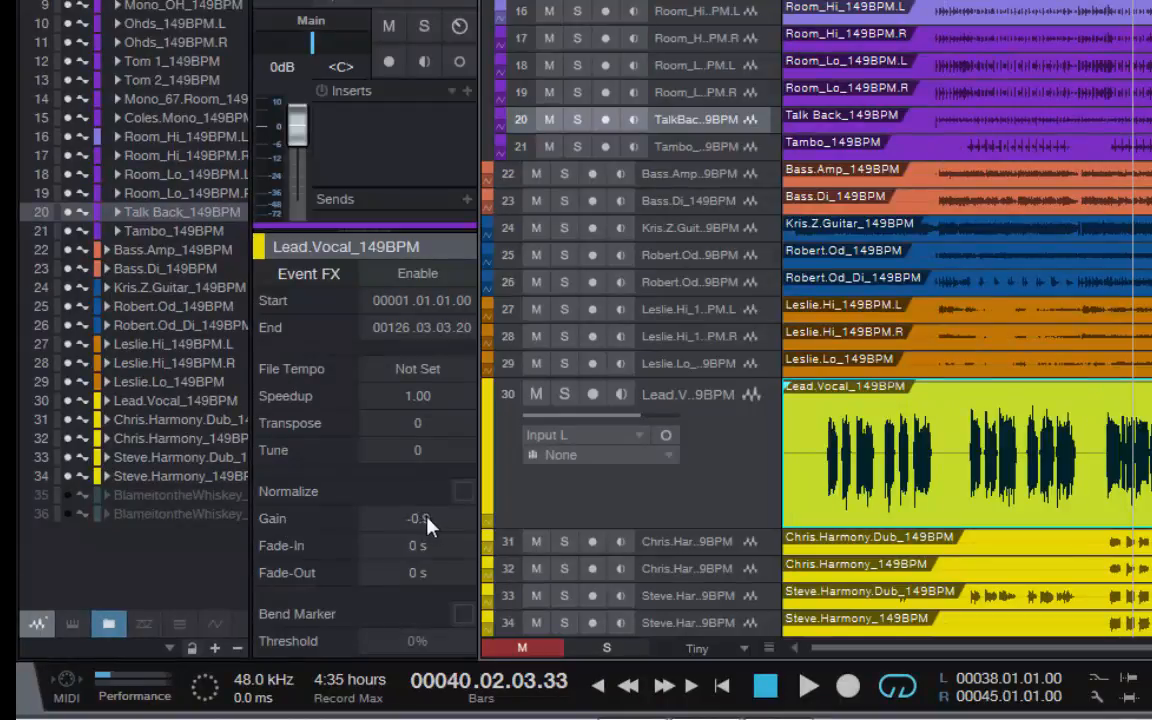
pyautogui.moveTo(427, 518)
pyautogui.mouseDown()
pyautogui.moveTo(429, 503)
pyautogui.moveTo(432, 520)
pyautogui.mouseUp()
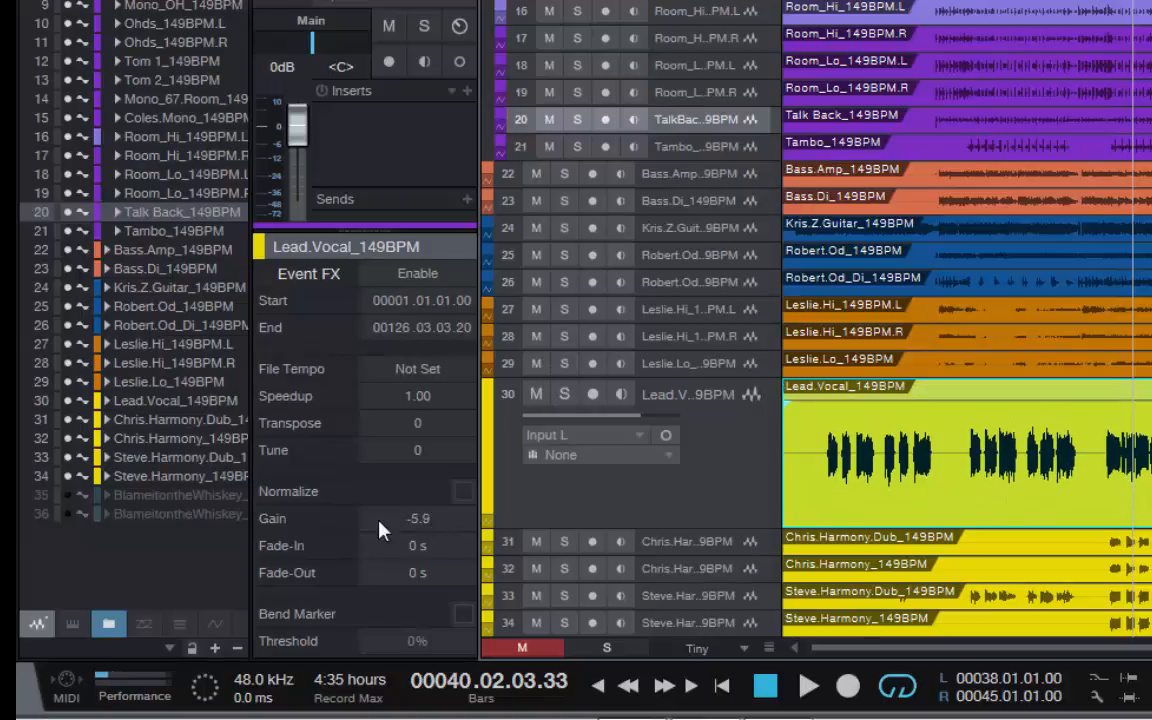
pyautogui.doubleClick(444, 529)
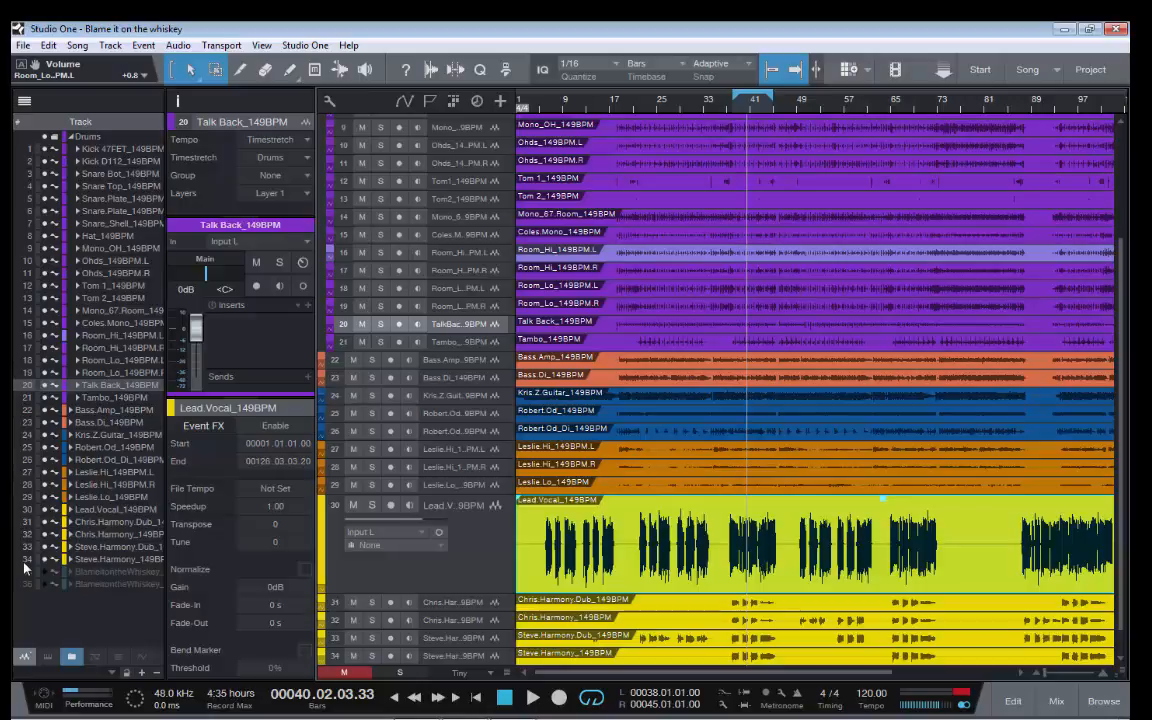
pyautogui.press('F4')
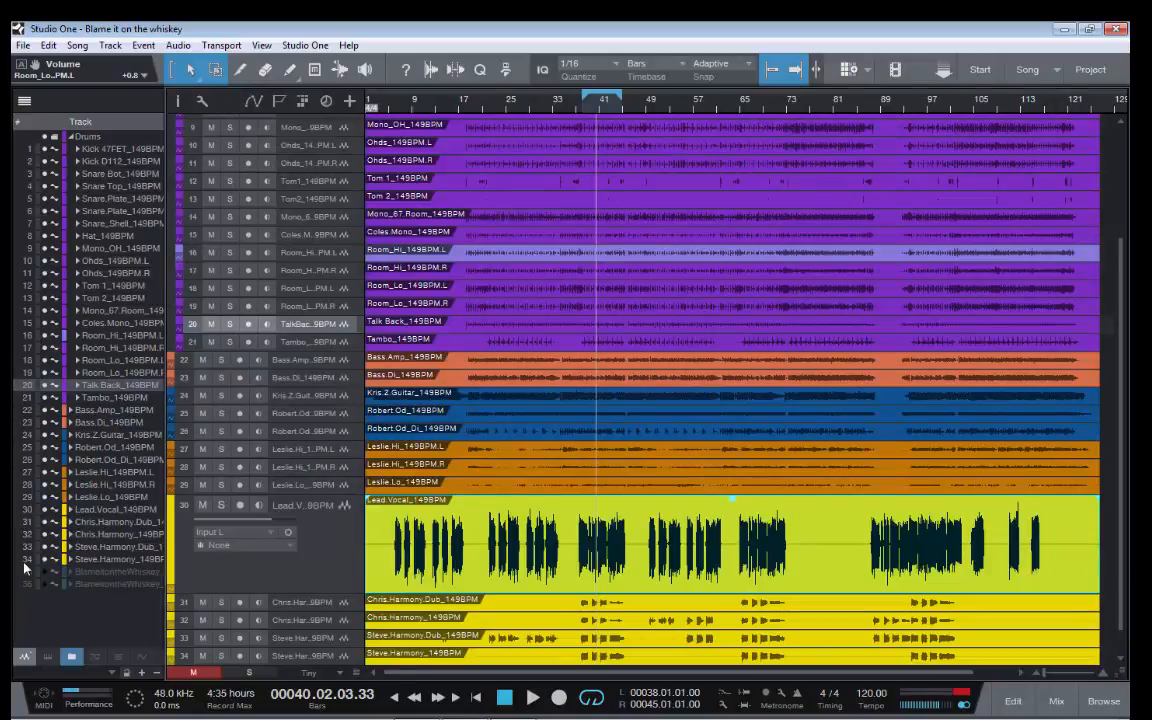
# In the console, clear the Main channel's clip indicator and open its post-fader VUMTDuo meter
pyautogui.press('F3')
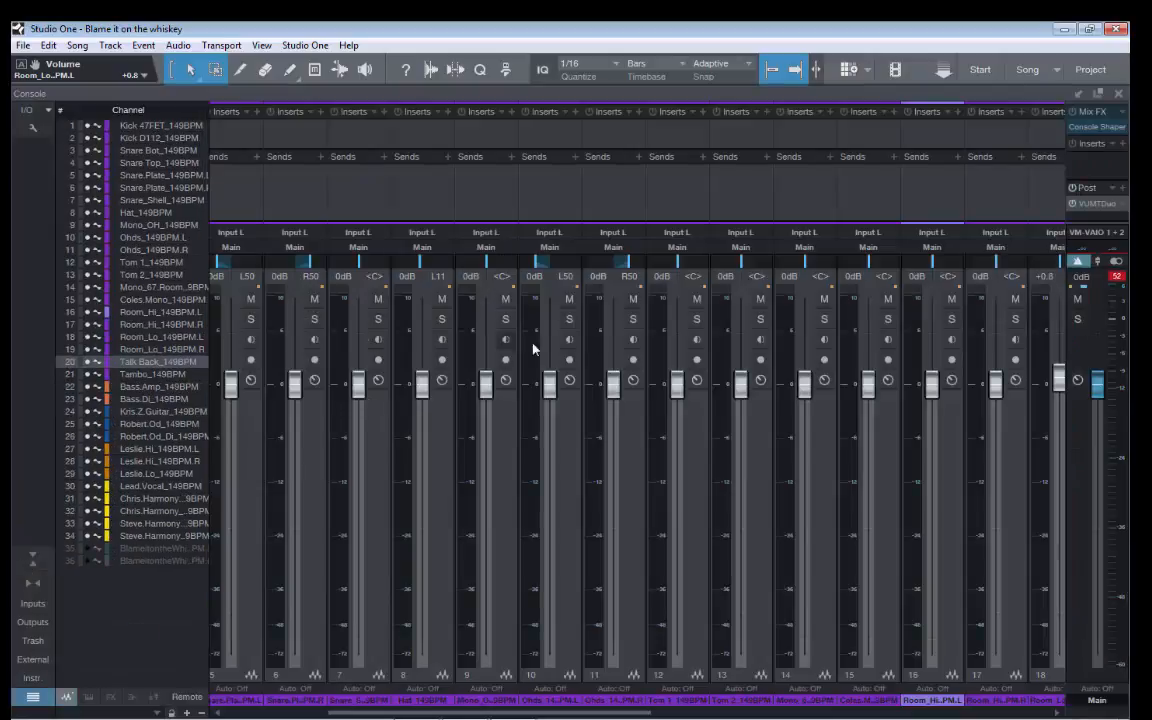
pyautogui.click(1117, 277)
pyautogui.doubleClick(1092, 204)
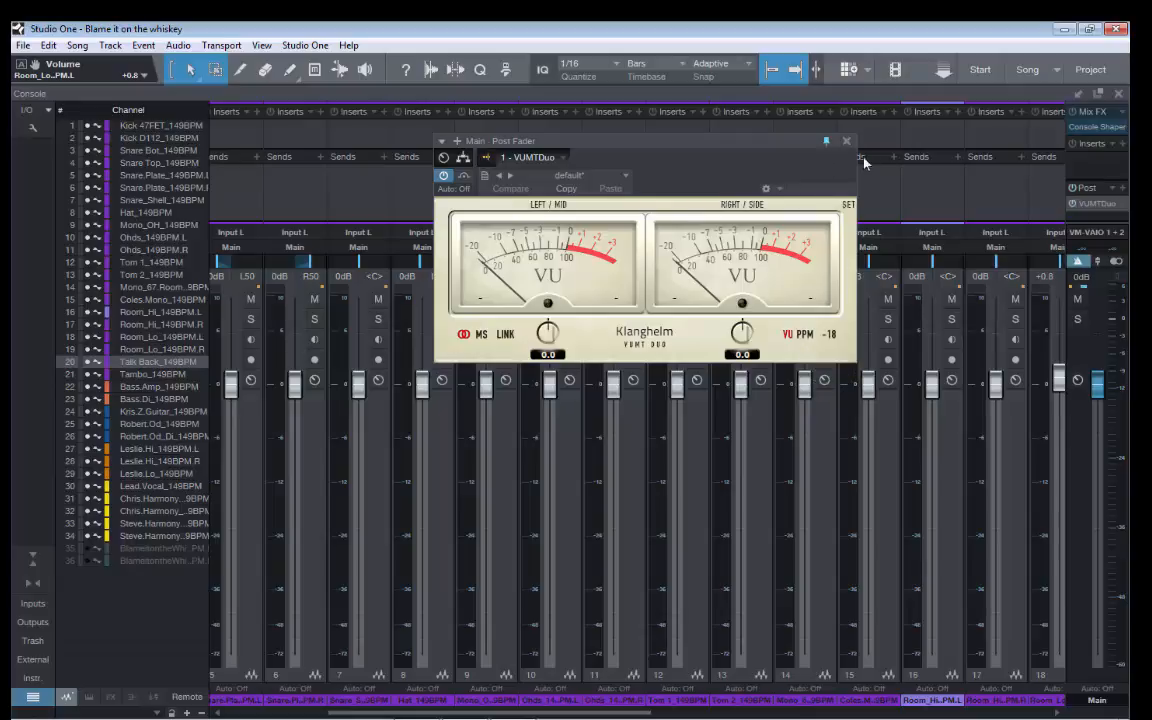
pyautogui.press('F3')
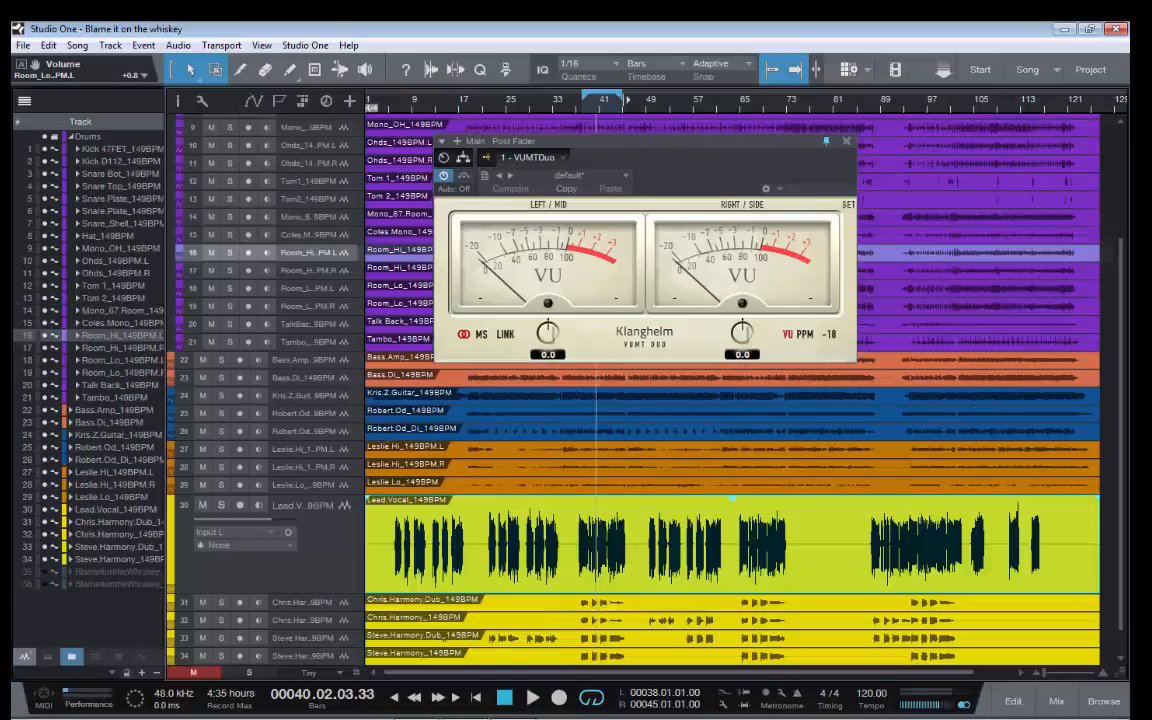
pyautogui.press('F3')
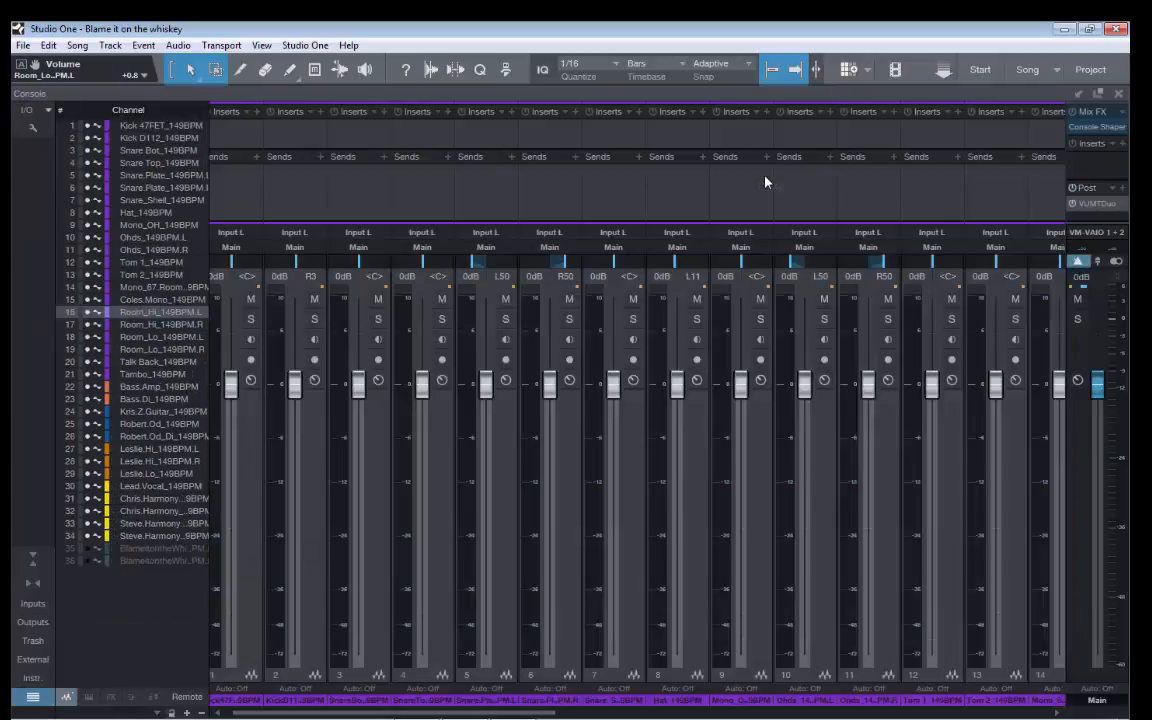
pyautogui.click(1102, 205)
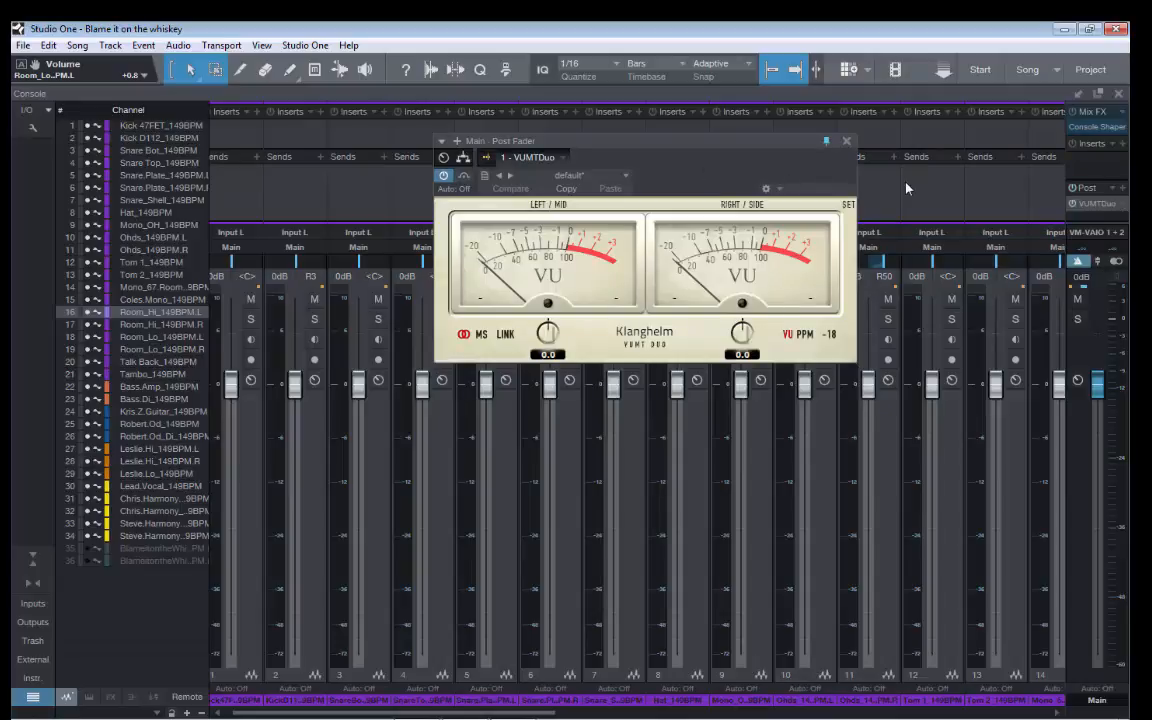
# Play the song and check the mix level on the VUMTDuo meter, then stop playback
pyautogui.press('space')
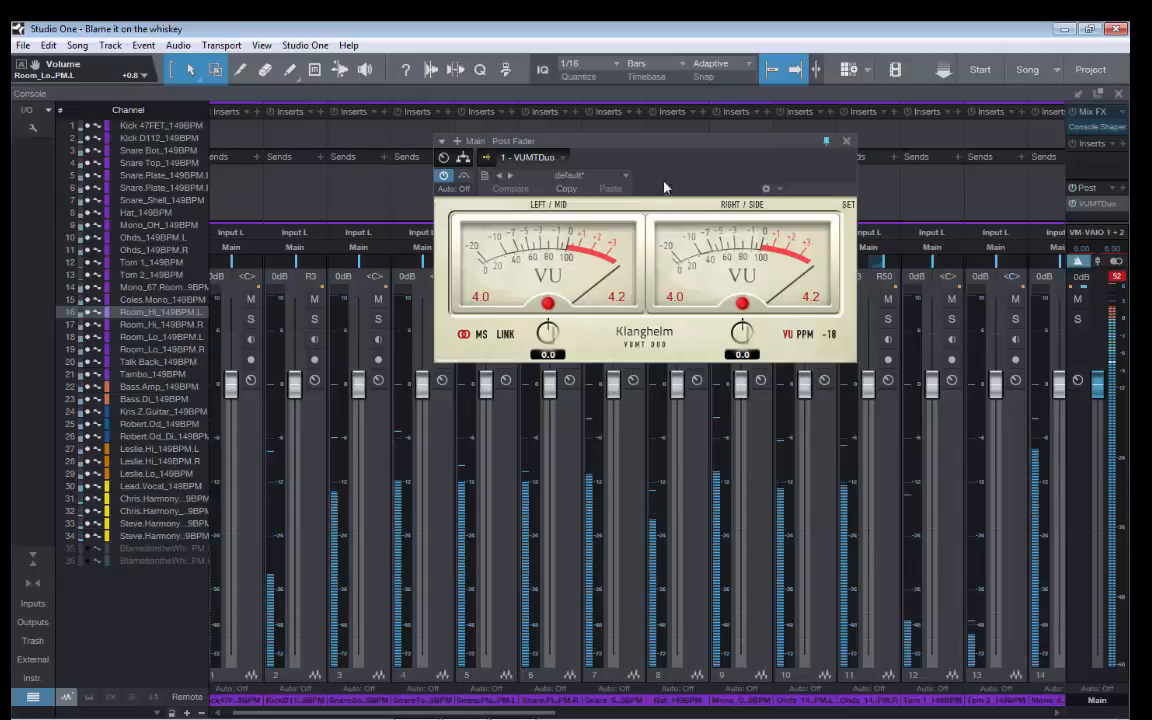
pyautogui.press('space')
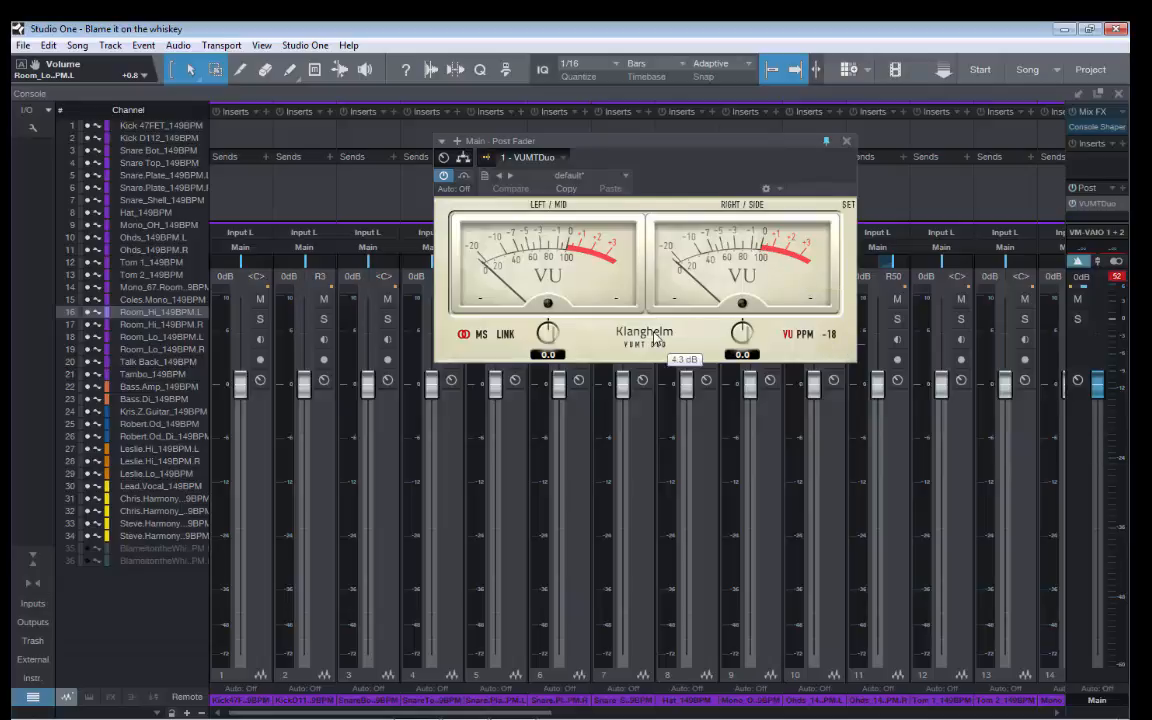
# Select channels 1 through 34 and lower their faders together to -12.5 dB during playback, then stop the song
pyautogui.click(255, 576)
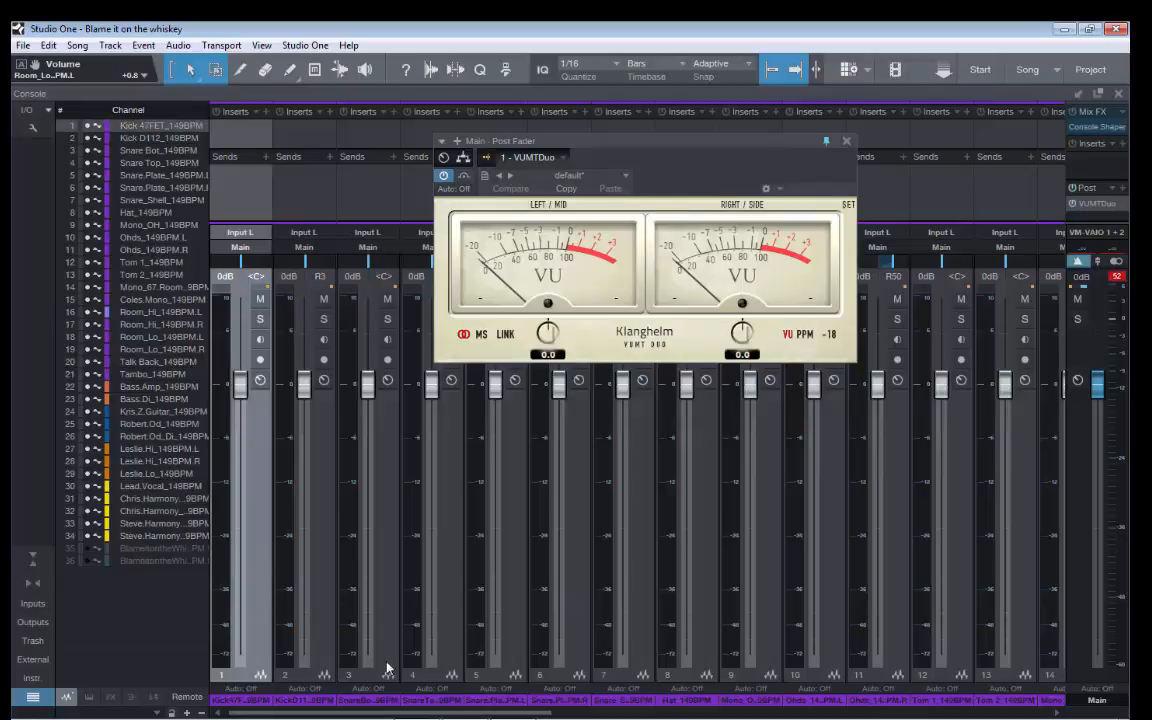
pyautogui.moveTo(441, 715); pyautogui.dragTo(936, 714)
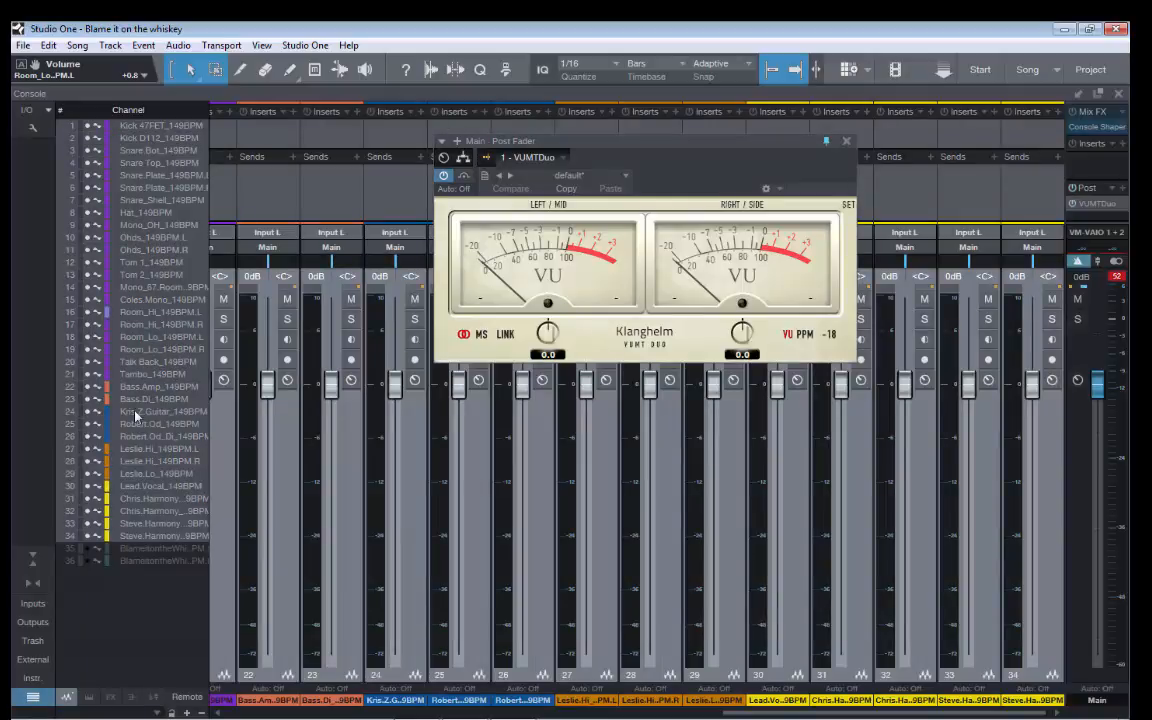
pyautogui.click(396, 391)
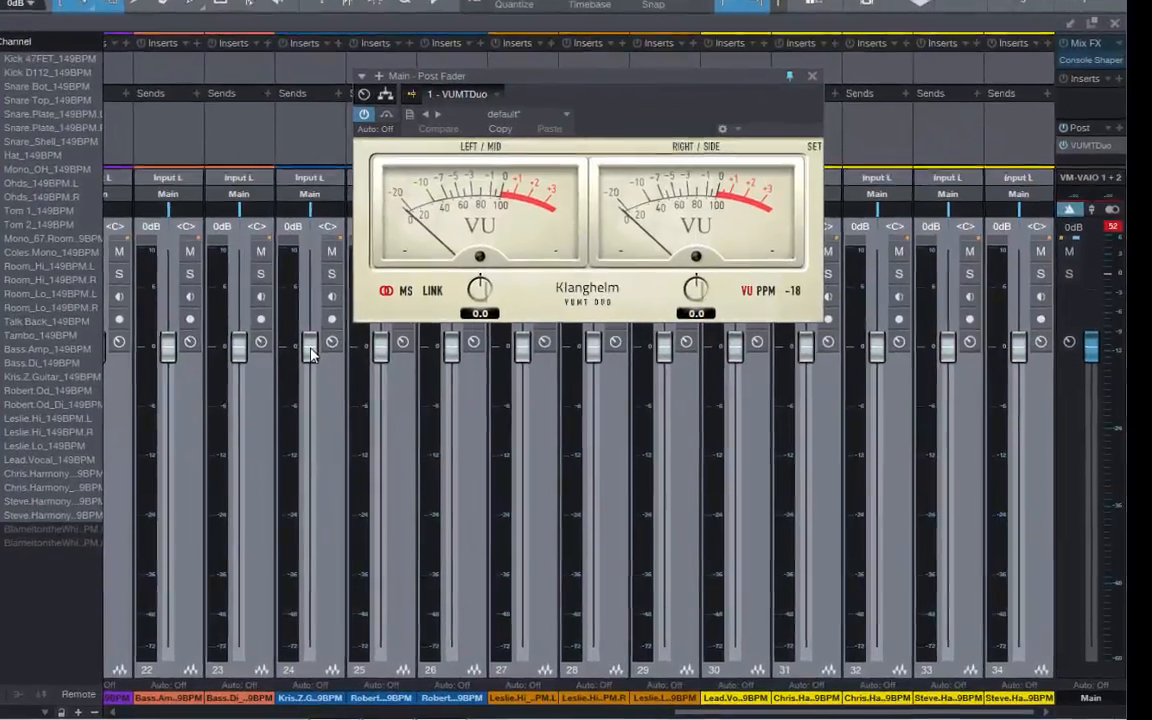
pyautogui.press('space')
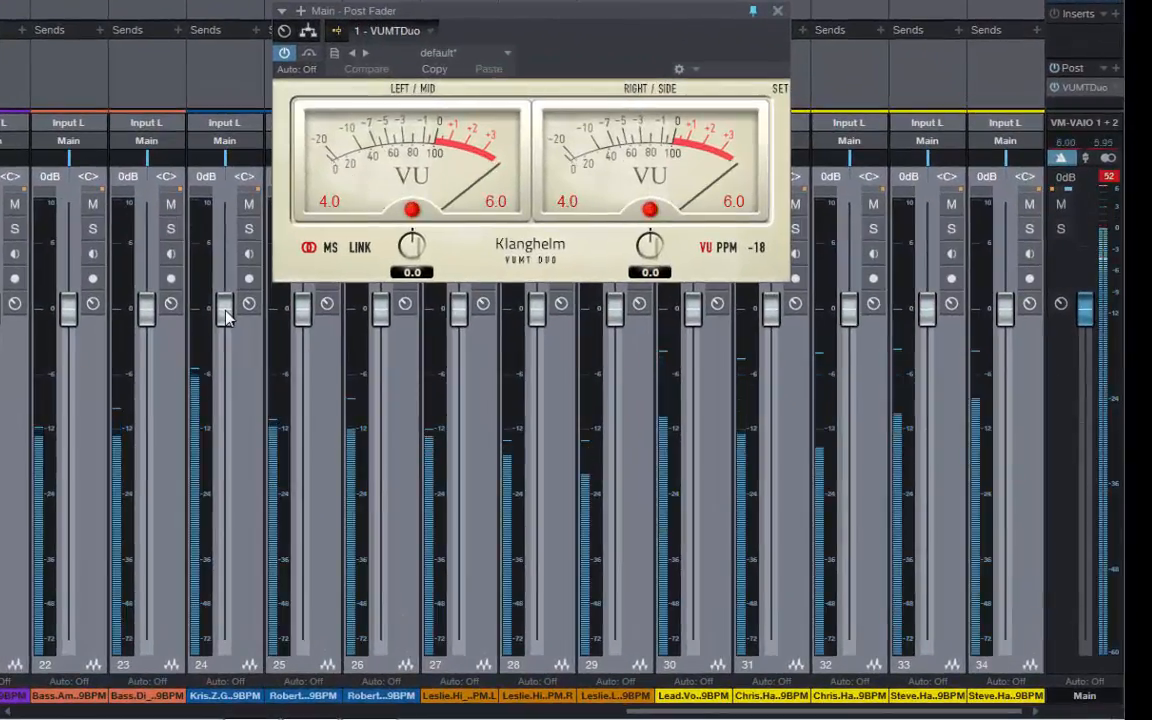
pyautogui.scroll(-3, 226, 311)
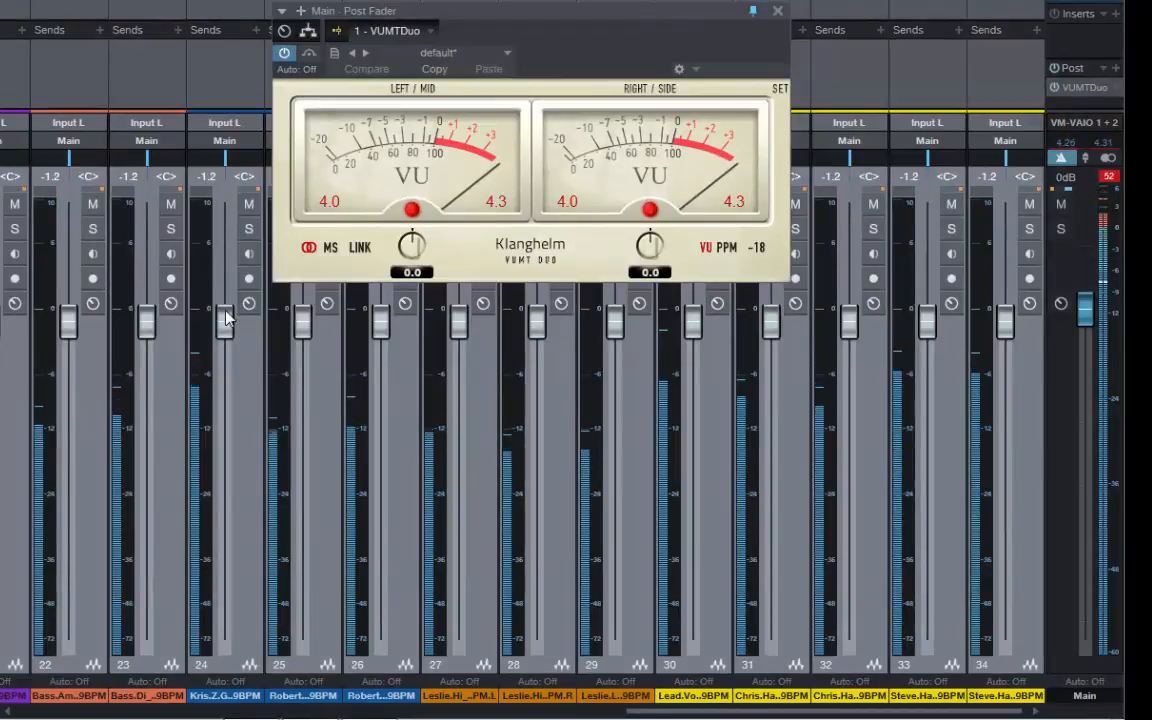
pyautogui.scroll(-4, 226, 318)
pyautogui.scroll(-3, 226, 318)
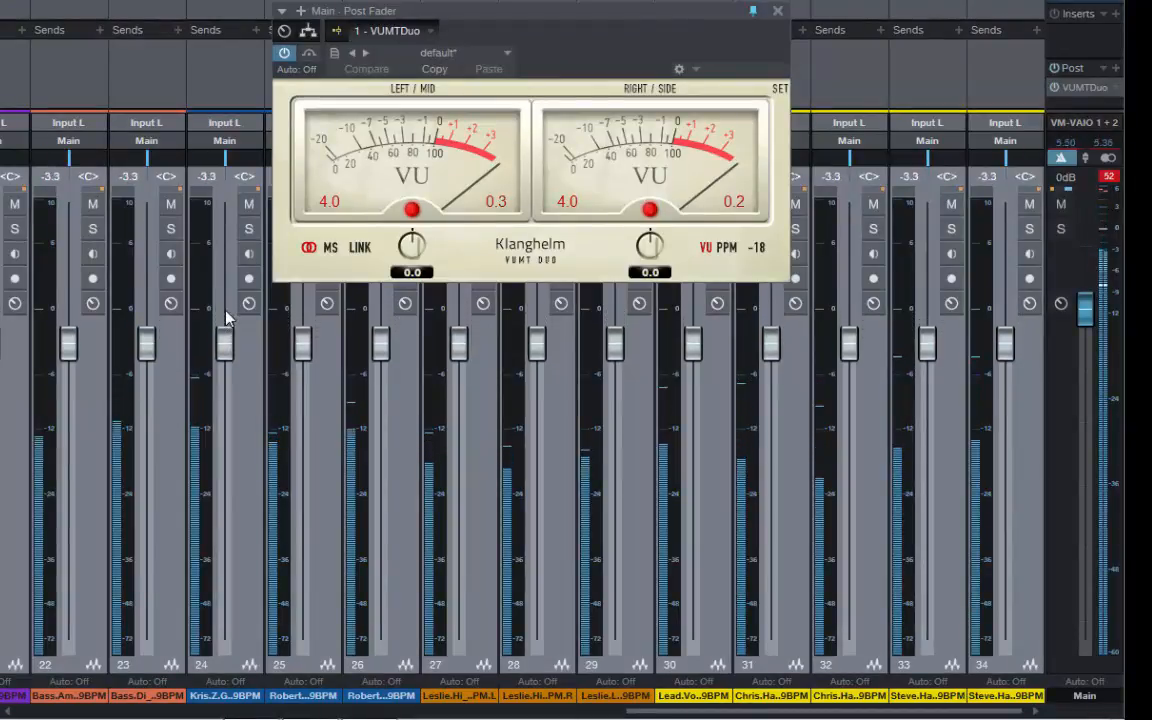
pyautogui.scroll(-3, 226, 318)
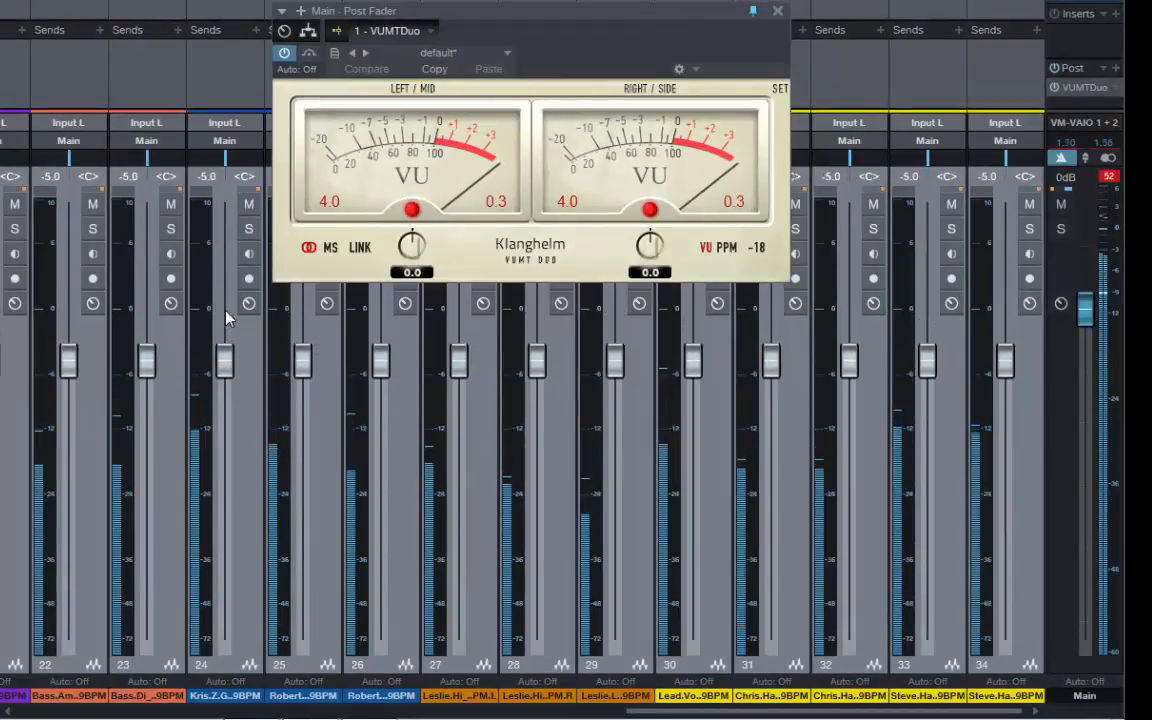
pyautogui.scroll(-3, 226, 318)
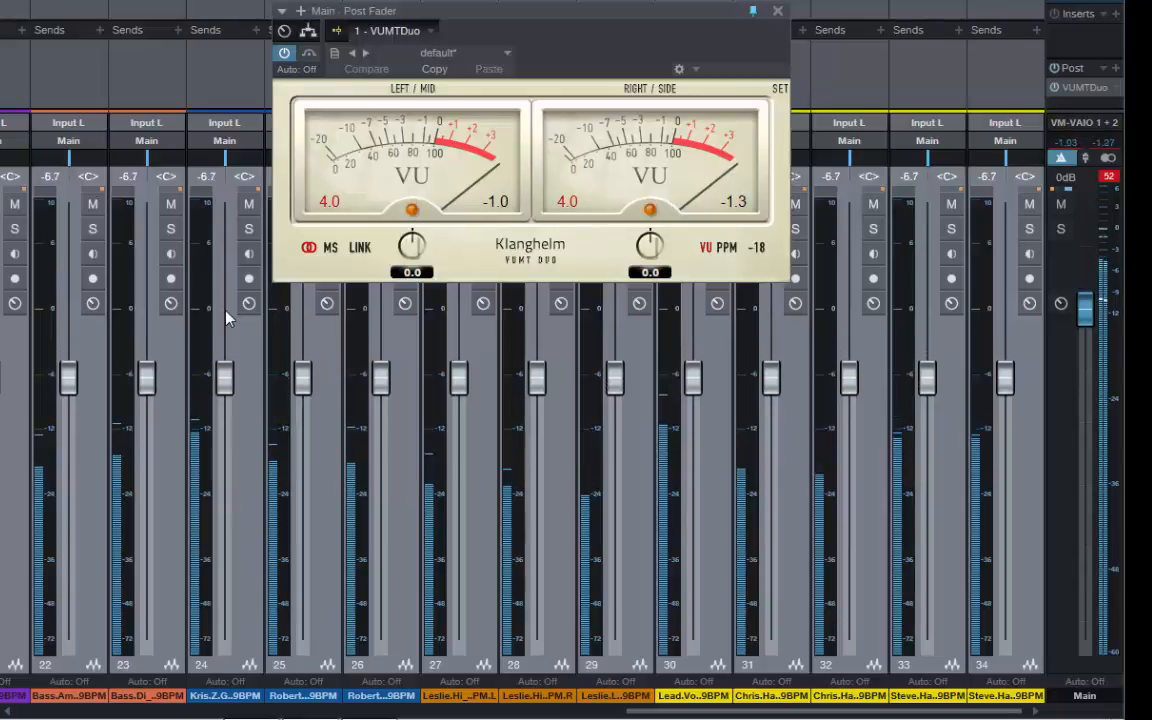
pyautogui.scroll(-3, 226, 318)
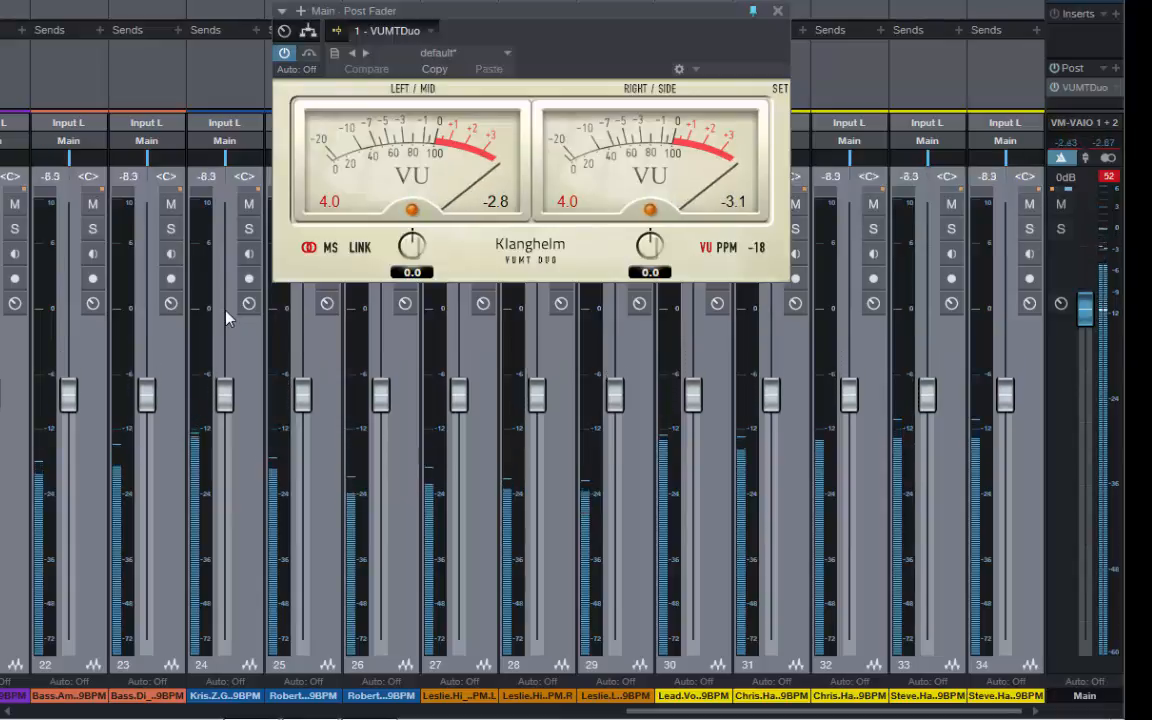
pyautogui.scroll(-3, 226, 318)
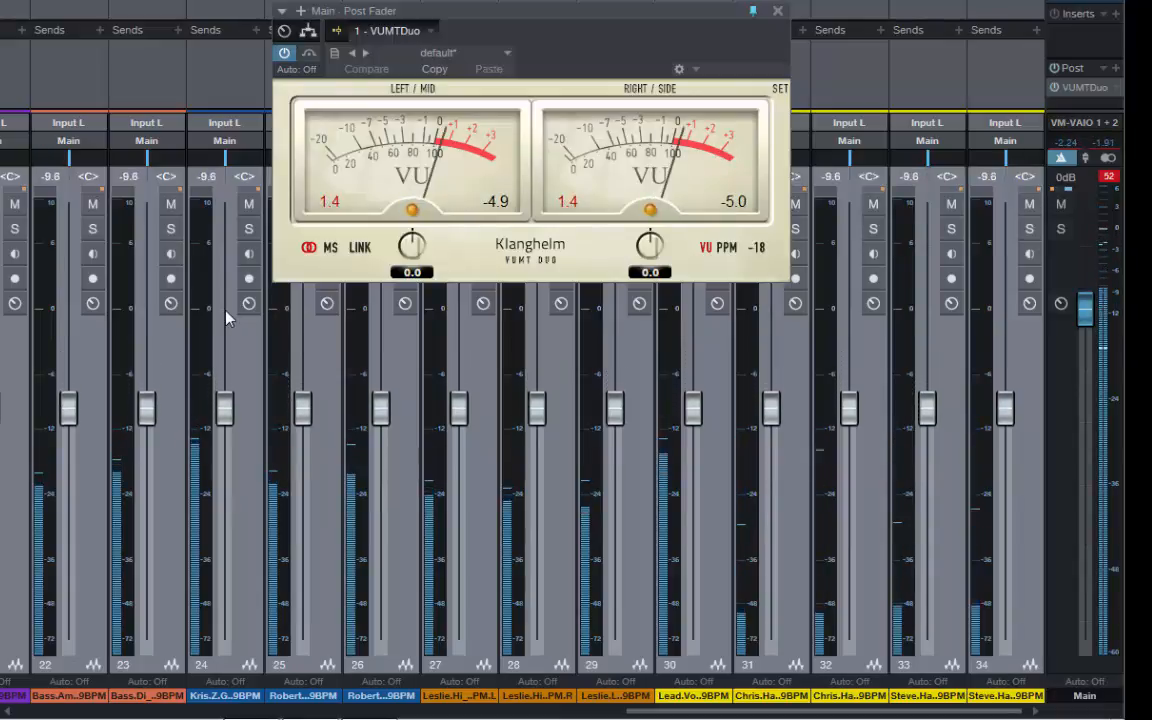
pyautogui.scroll(-3, 226, 318)
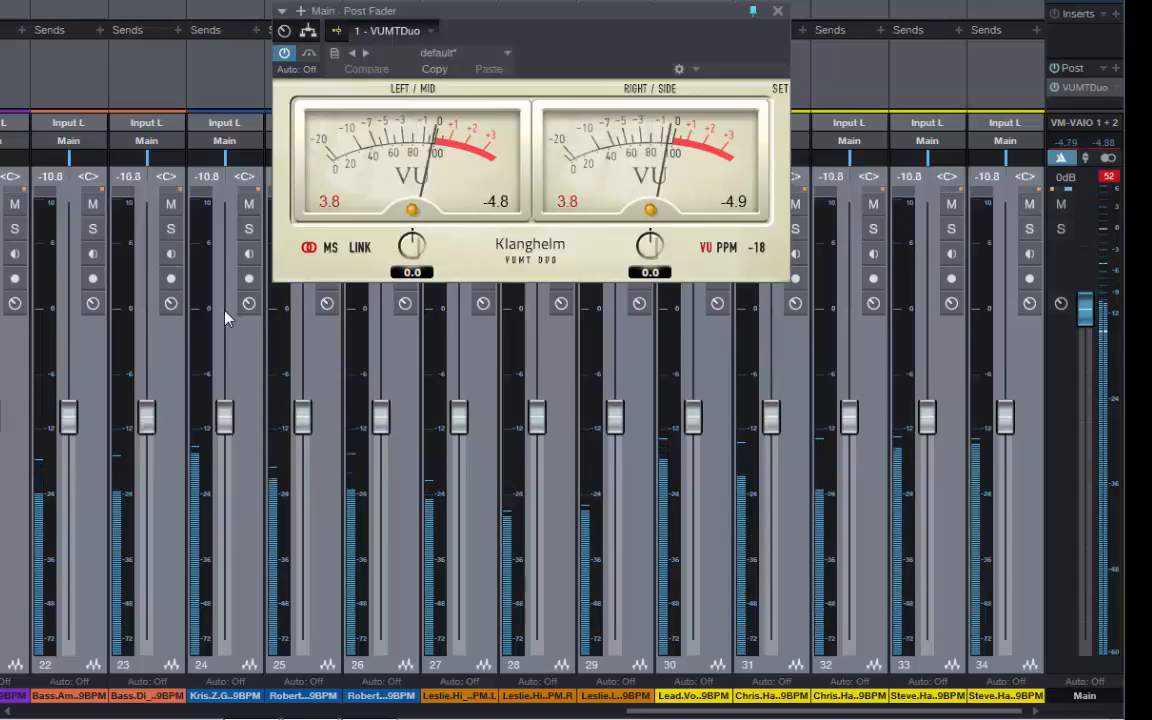
pyautogui.scroll(-3, 226, 318)
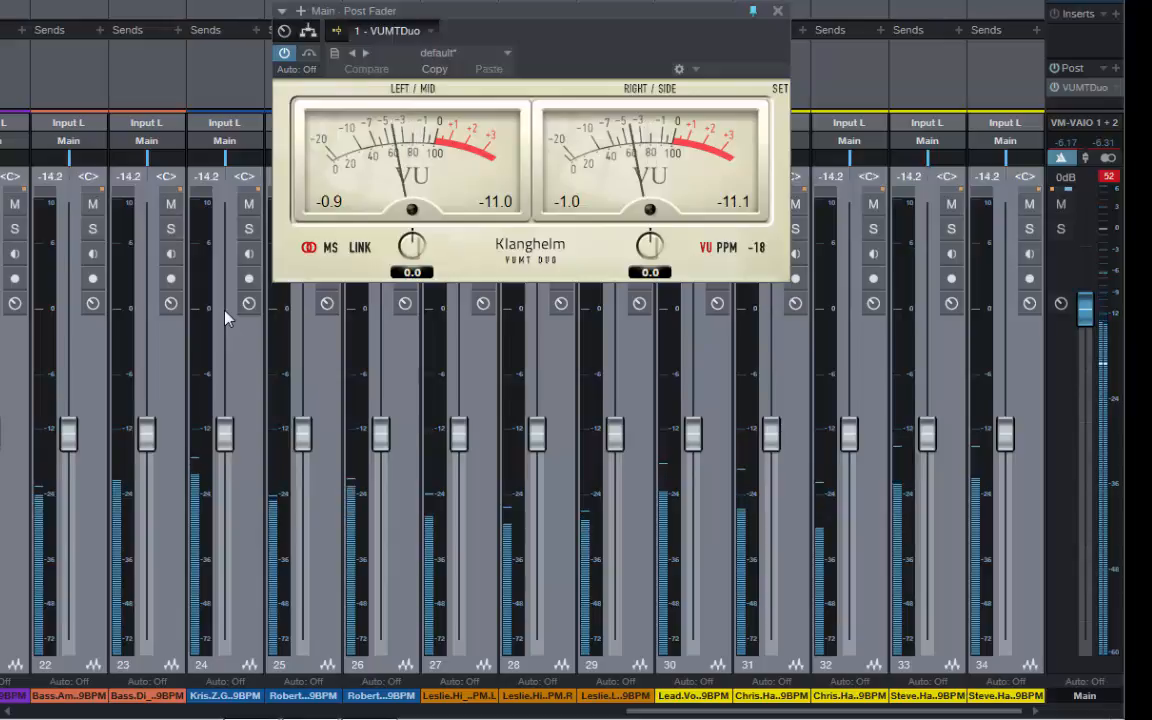
pyautogui.scroll(3, 226, 318)
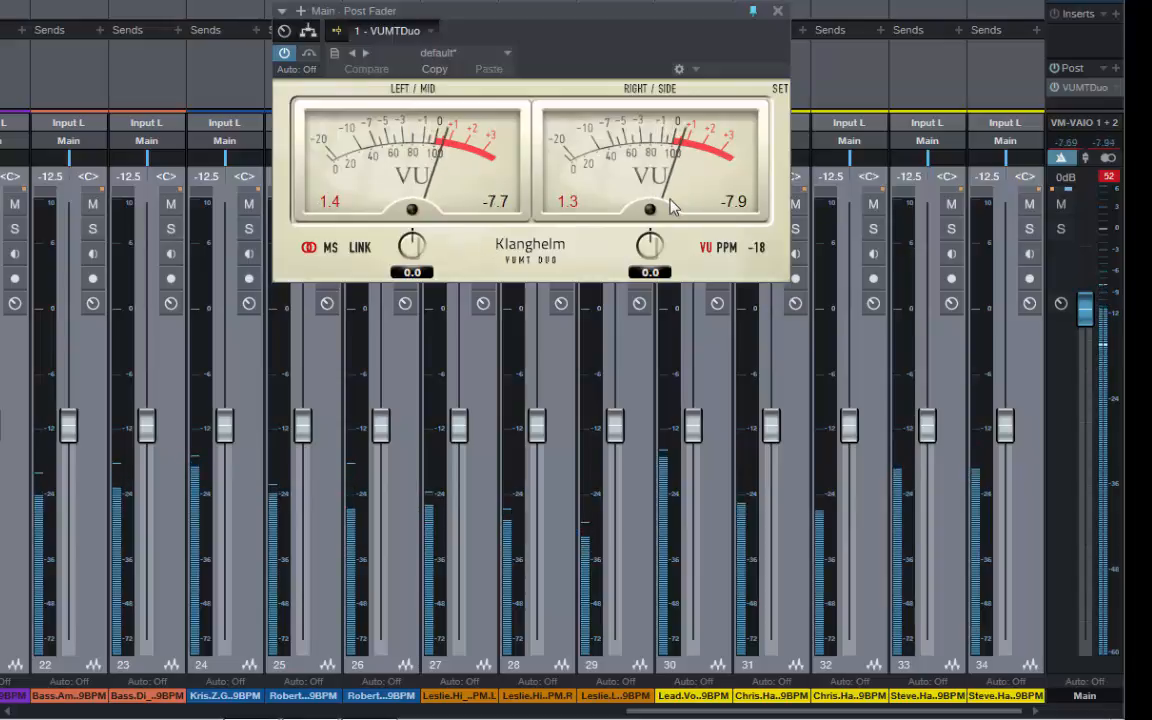
pyautogui.press('space')
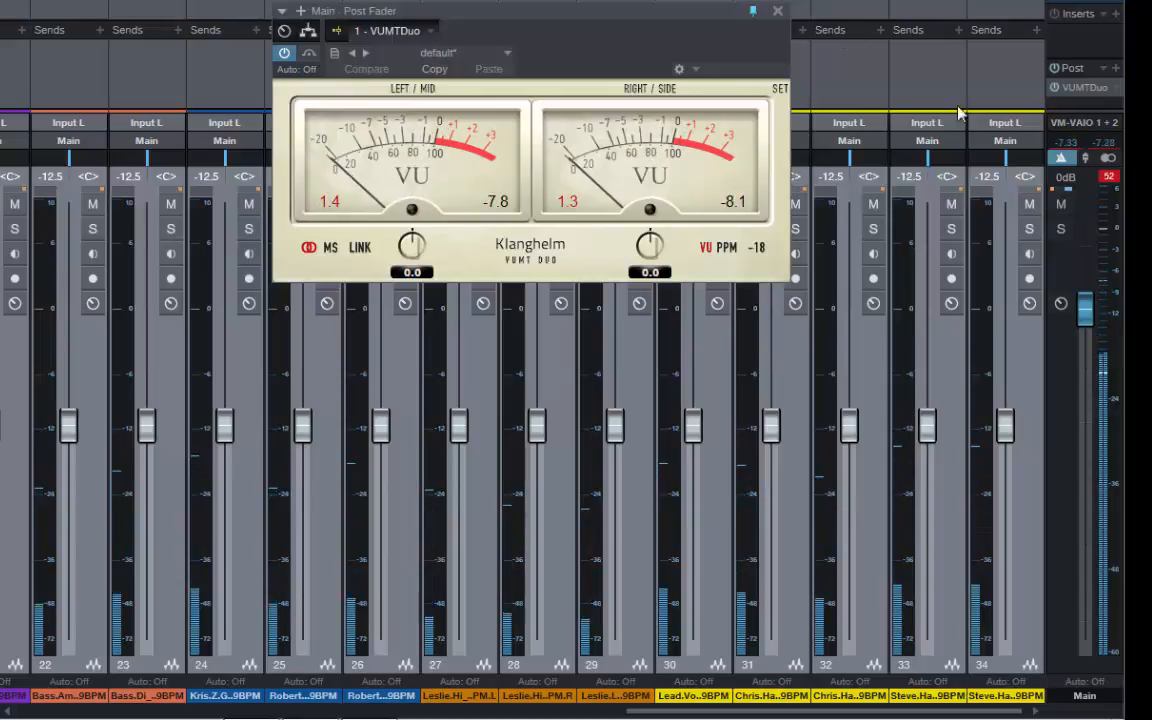
# Clear the Main channel's clip indicator and play the song to recheck its peak and VU levels
pyautogui.click(1110, 180)
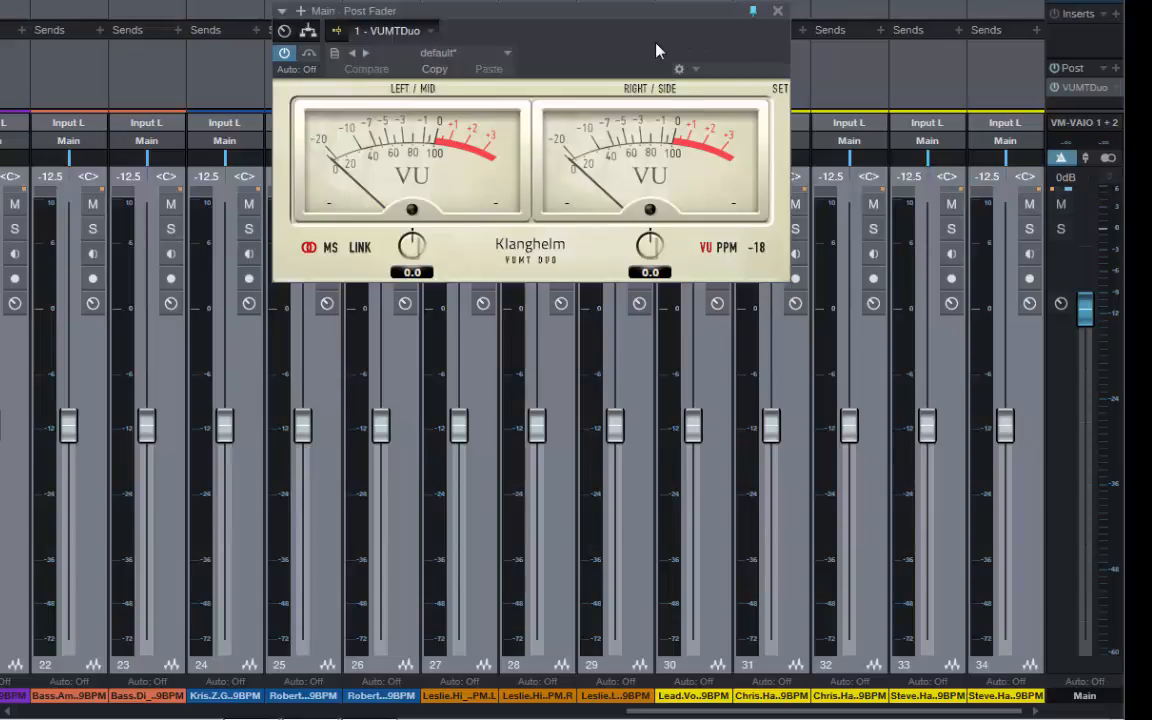
pyautogui.press('space')
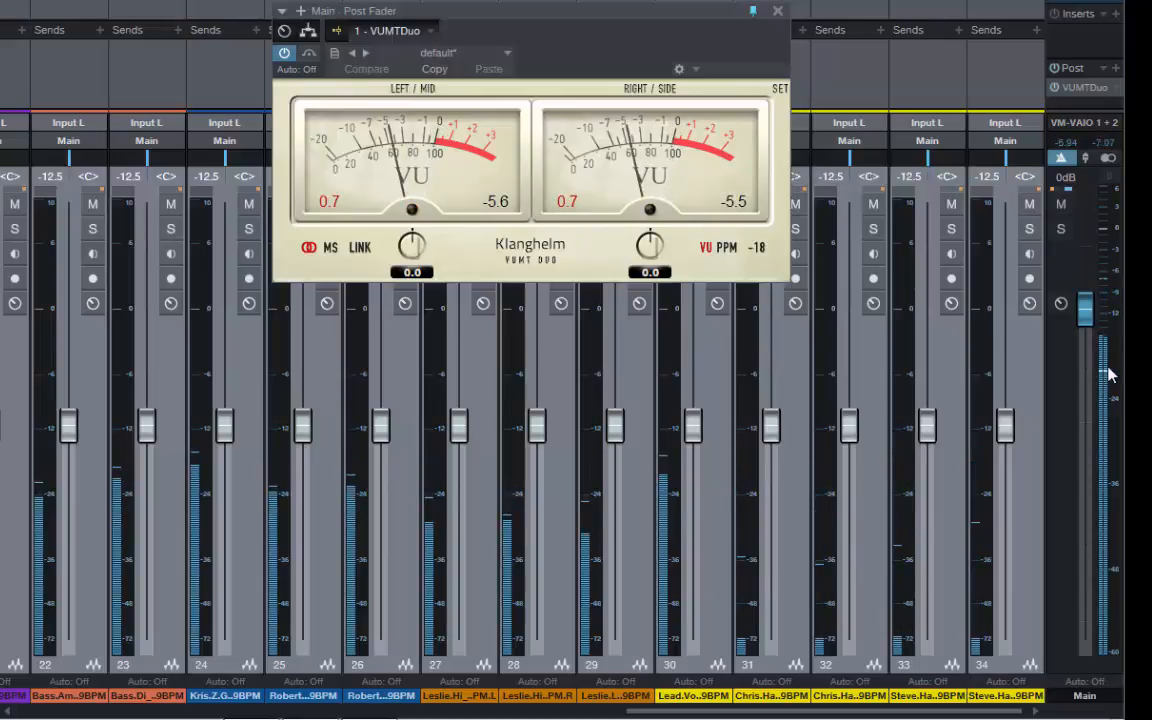
pyautogui.moveTo(1106, 373)
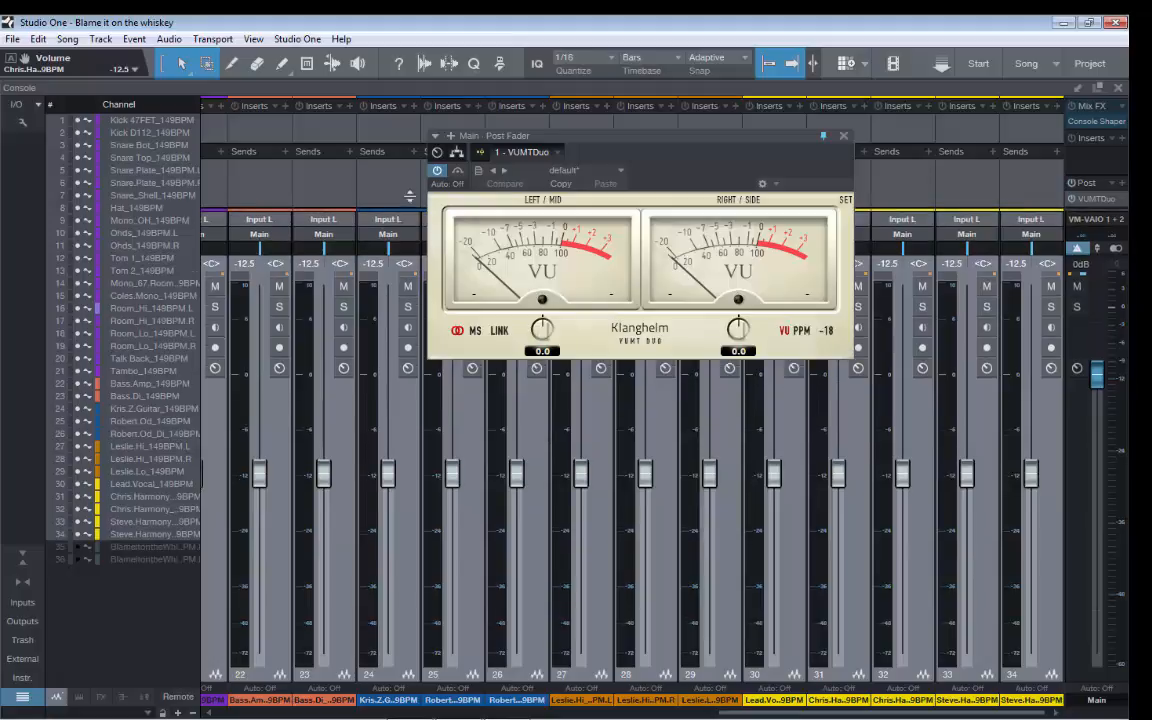
# Play the song again and compare the individual channel levels with the VUMTDuo meter, then stop playback
pyautogui.moveTo(405, 216)
pyautogui.mouseDown()
pyautogui.moveTo(405, 185)
pyautogui.moveTo(405, 214)
pyautogui.mouseUp()
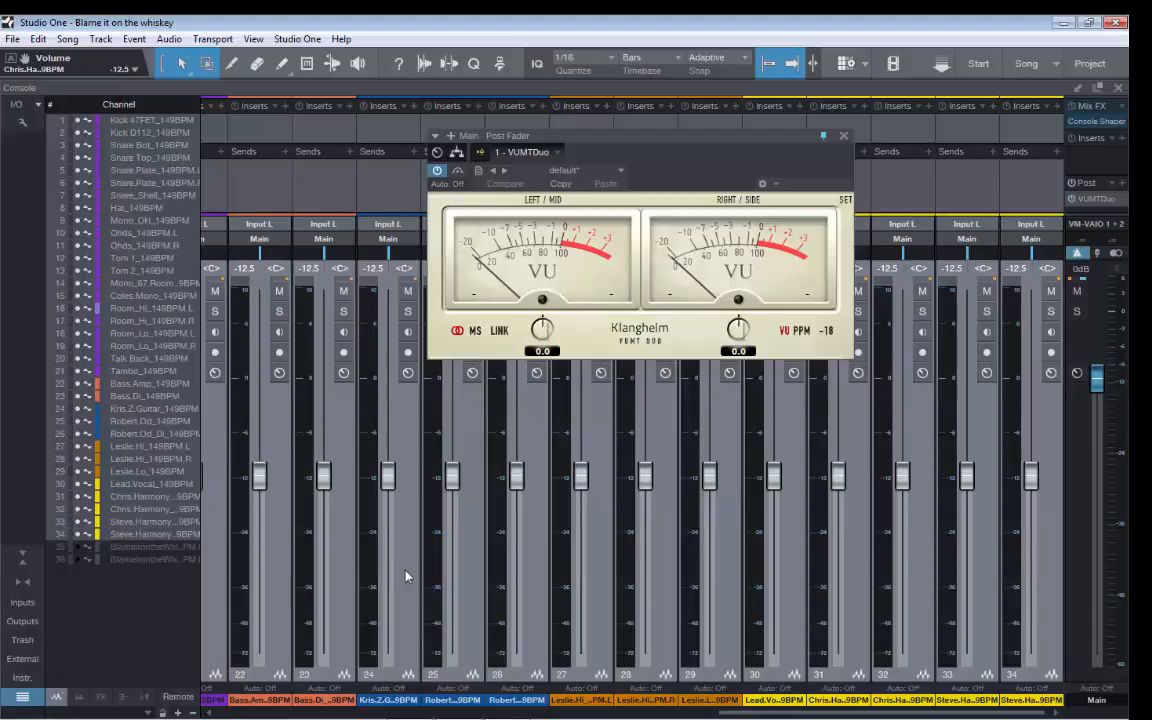
pyautogui.press('space')
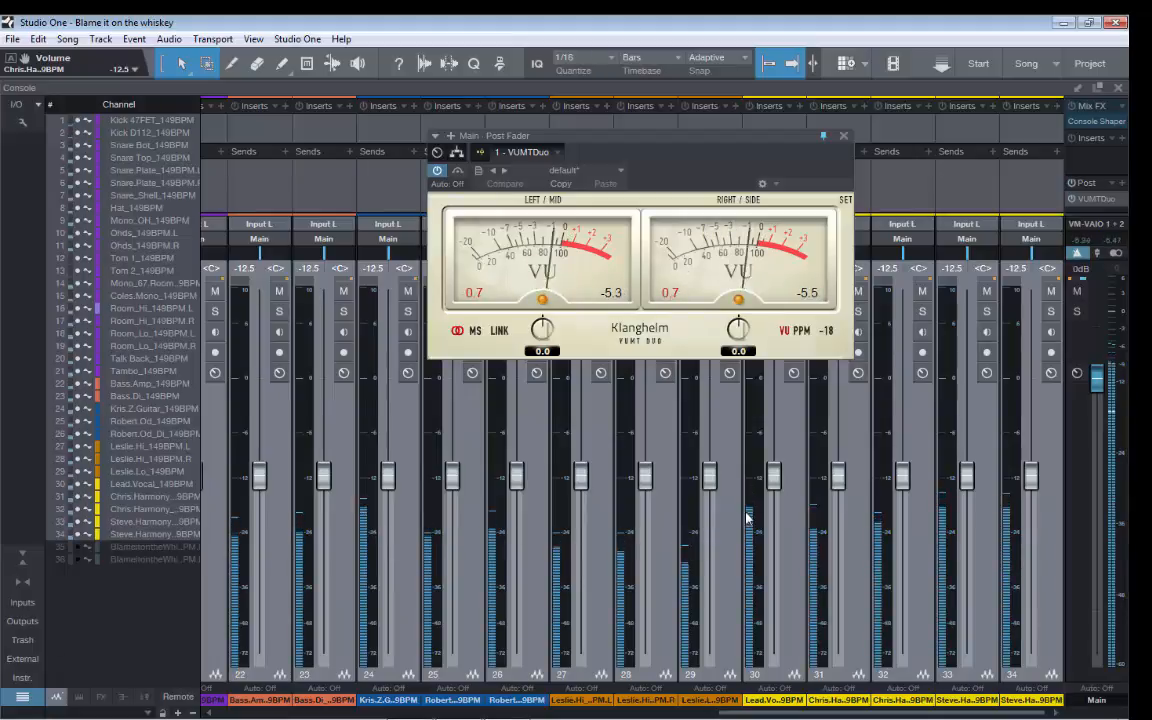
pyautogui.moveTo(756, 515)
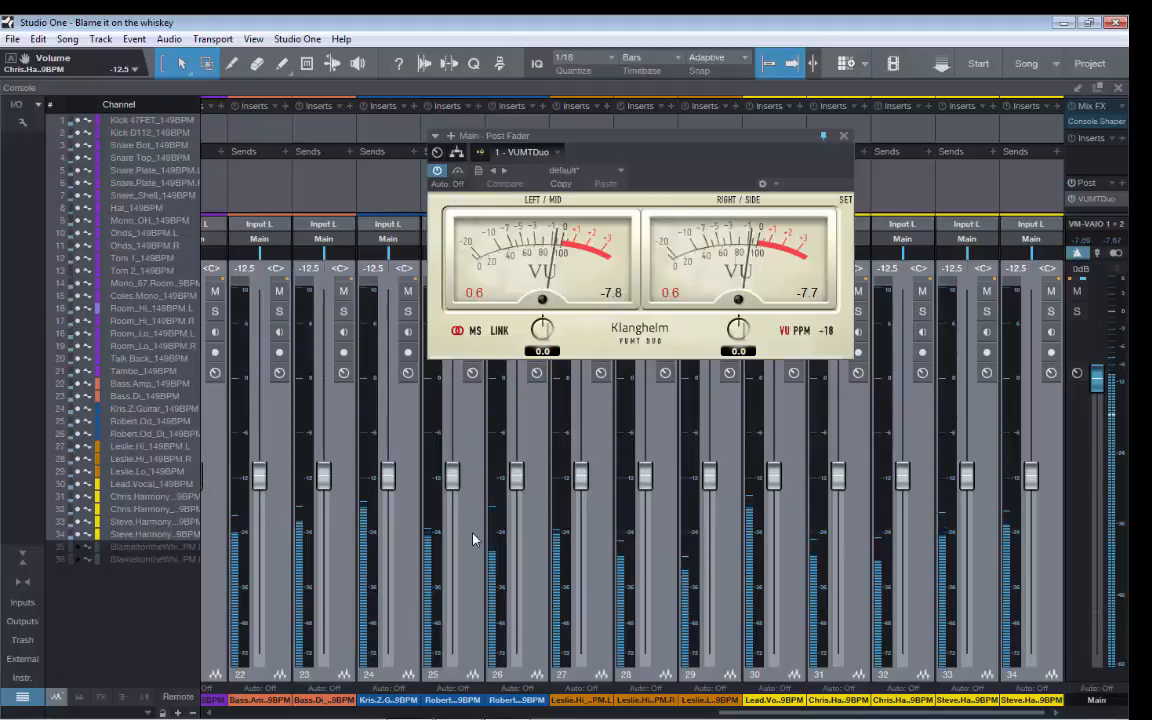
pyautogui.press('space')
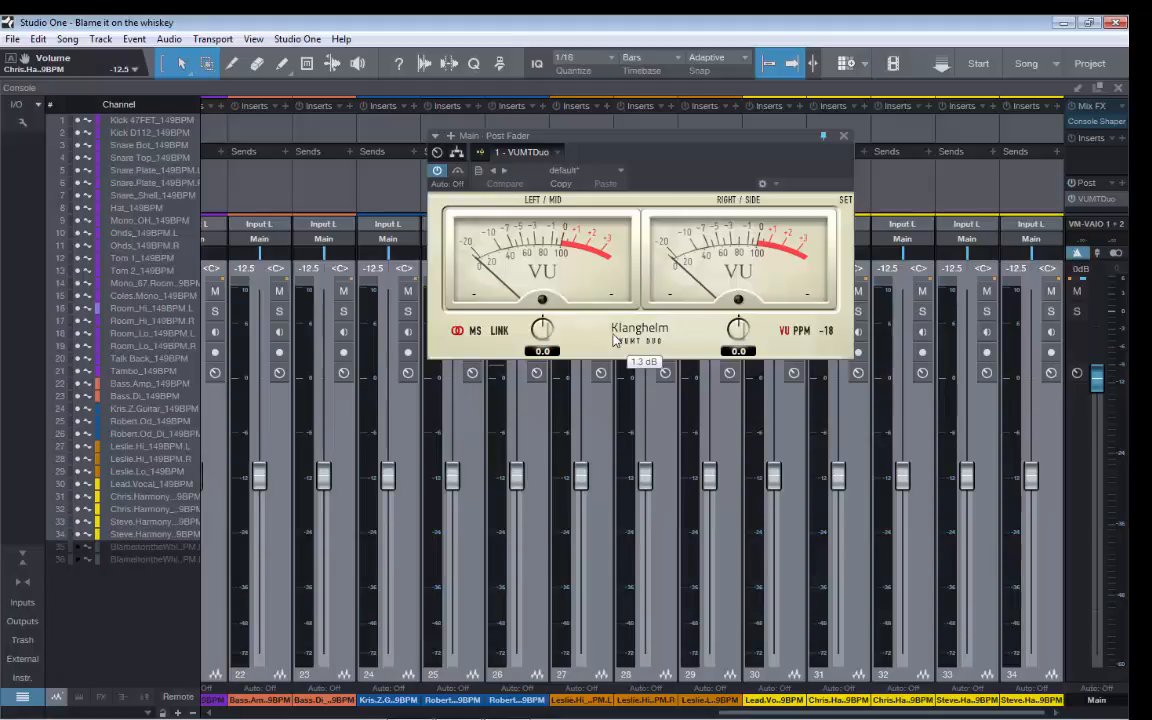
# Deselect the channel group, solo the Kick 47FET and Kick D112 channels, and start playback
pyautogui.moveTo(800, 714); pyautogui.dragTo(235, 718)
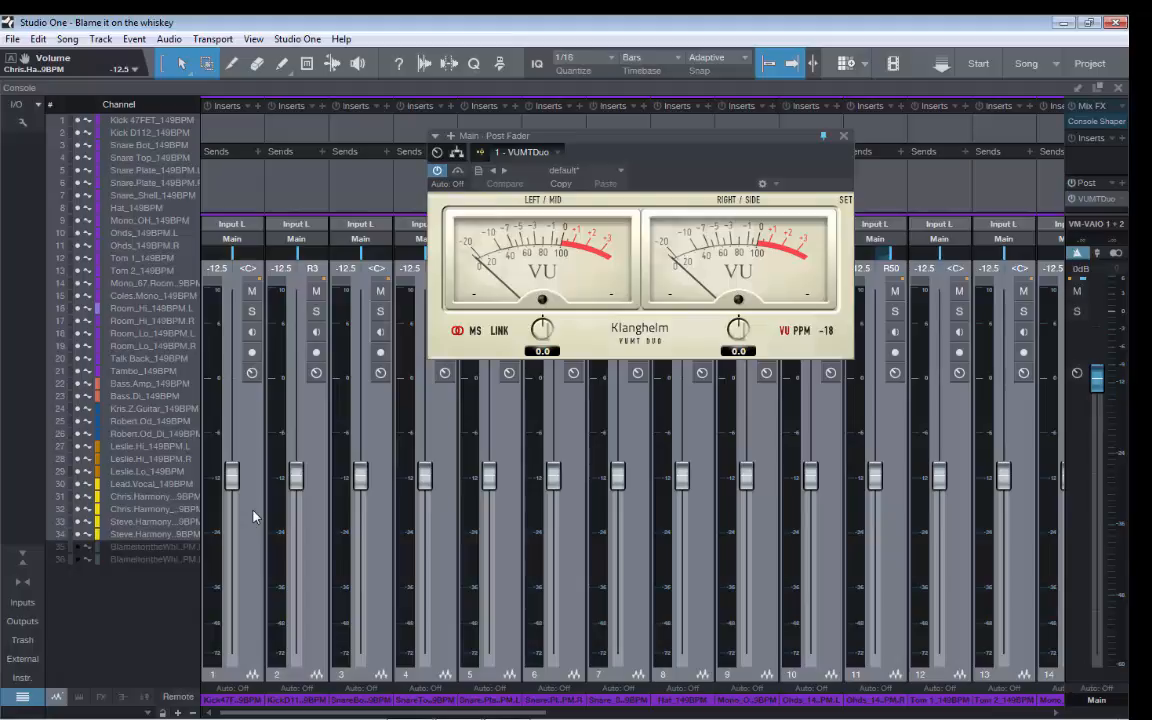
pyautogui.click(313, 430)
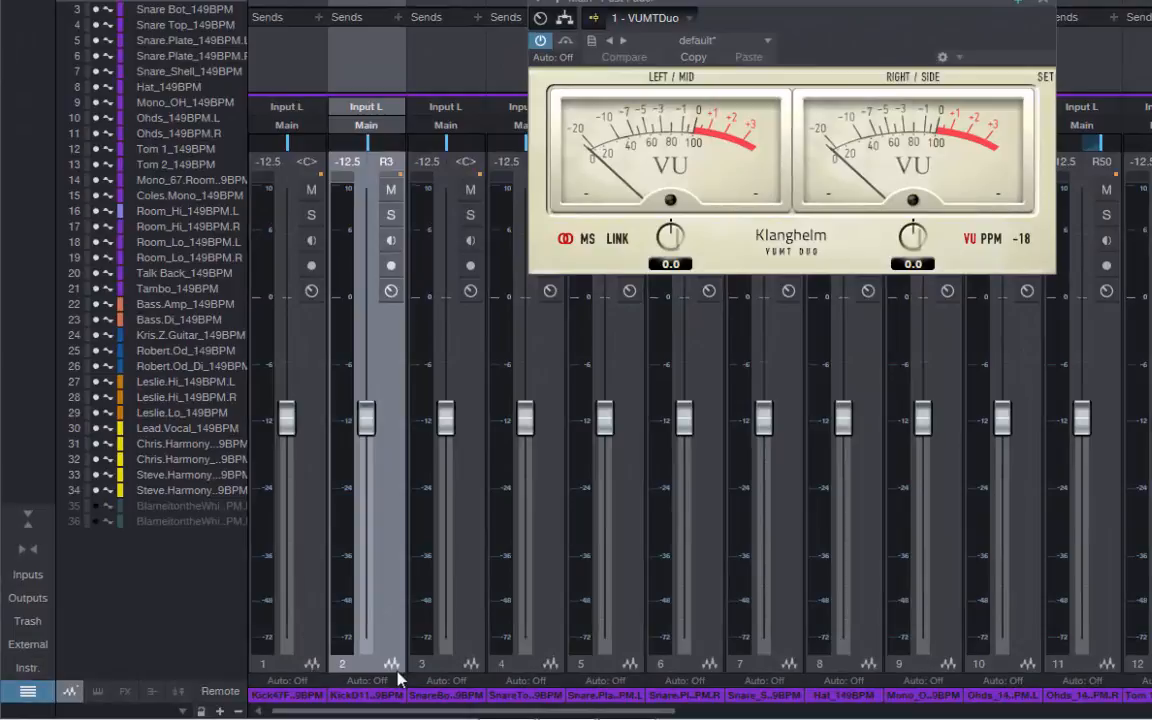
pyautogui.click(314, 217)
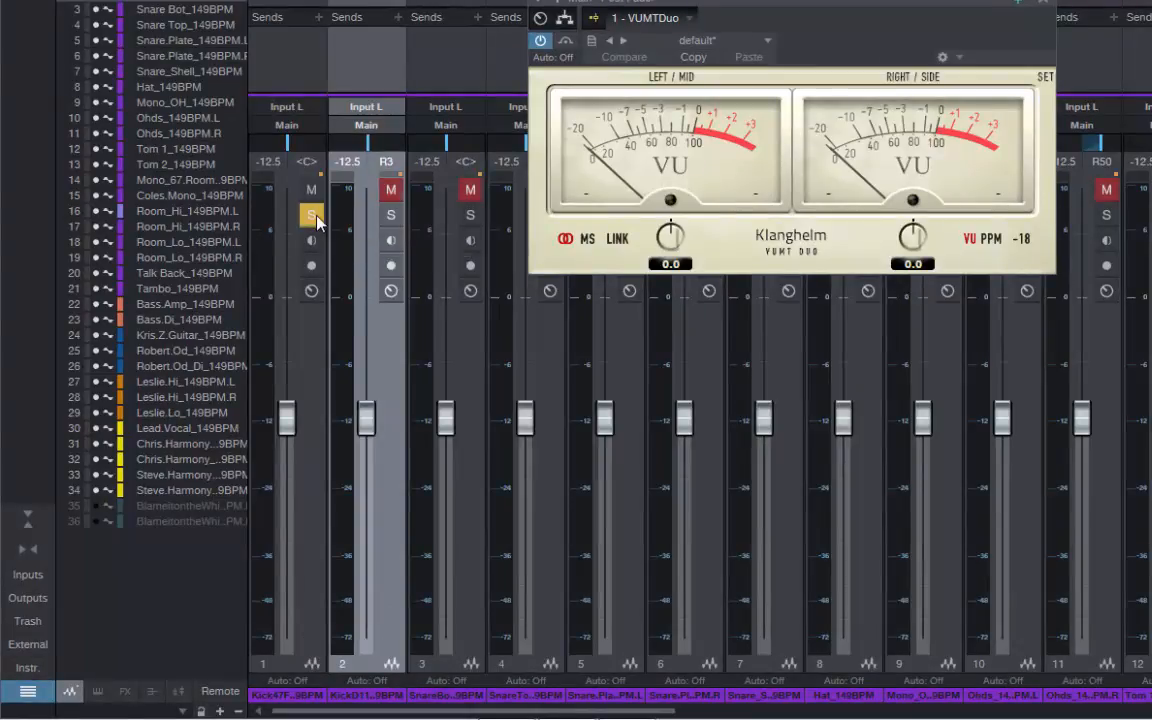
pyautogui.click(390, 215)
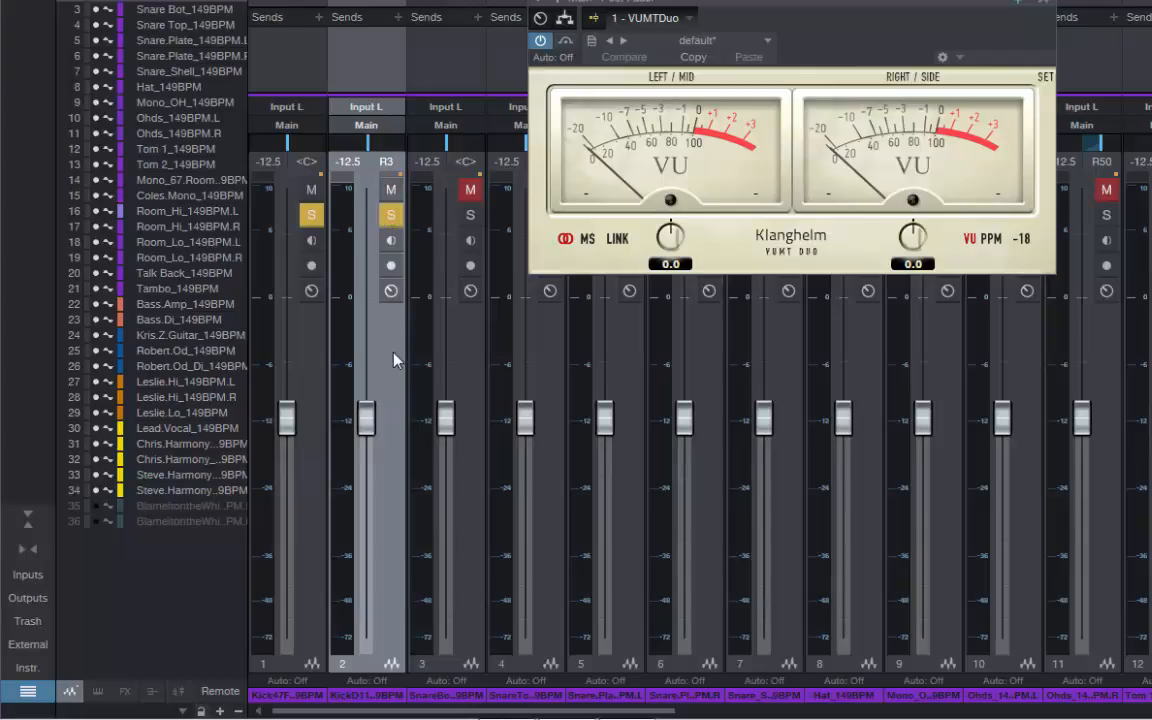
pyautogui.press('space')
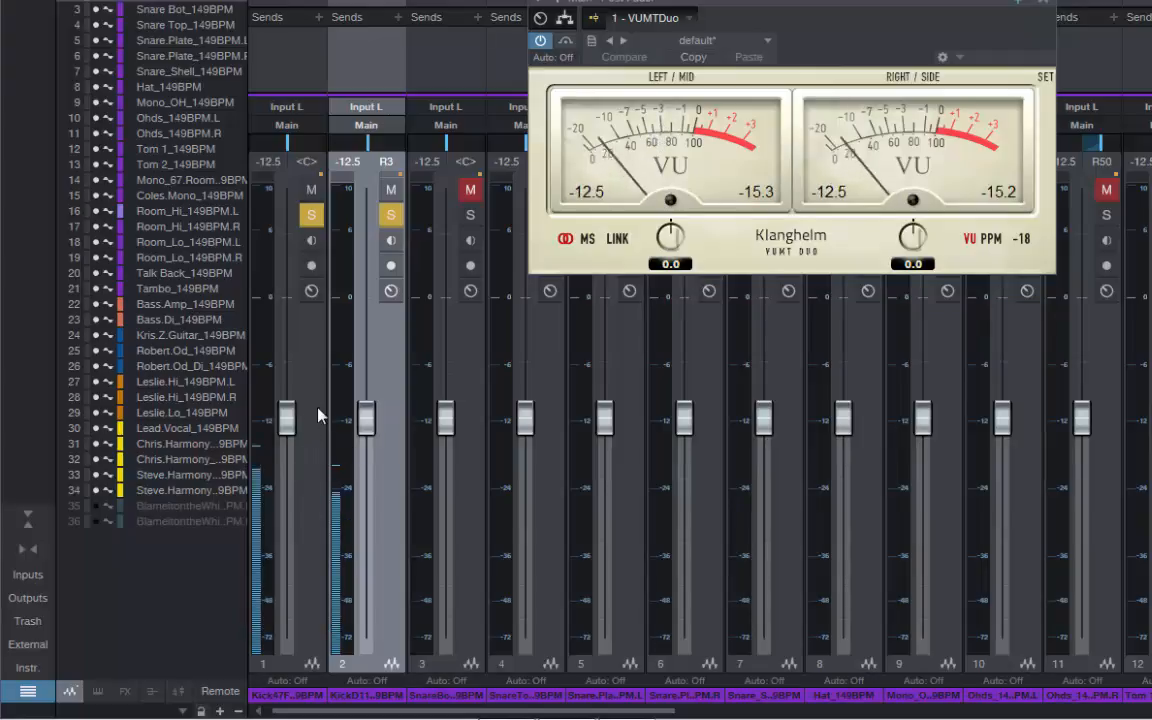
# Select both kick channels and raise their faders together to -2.9 dB while watching the VU meter
pyautogui.click(310, 585)
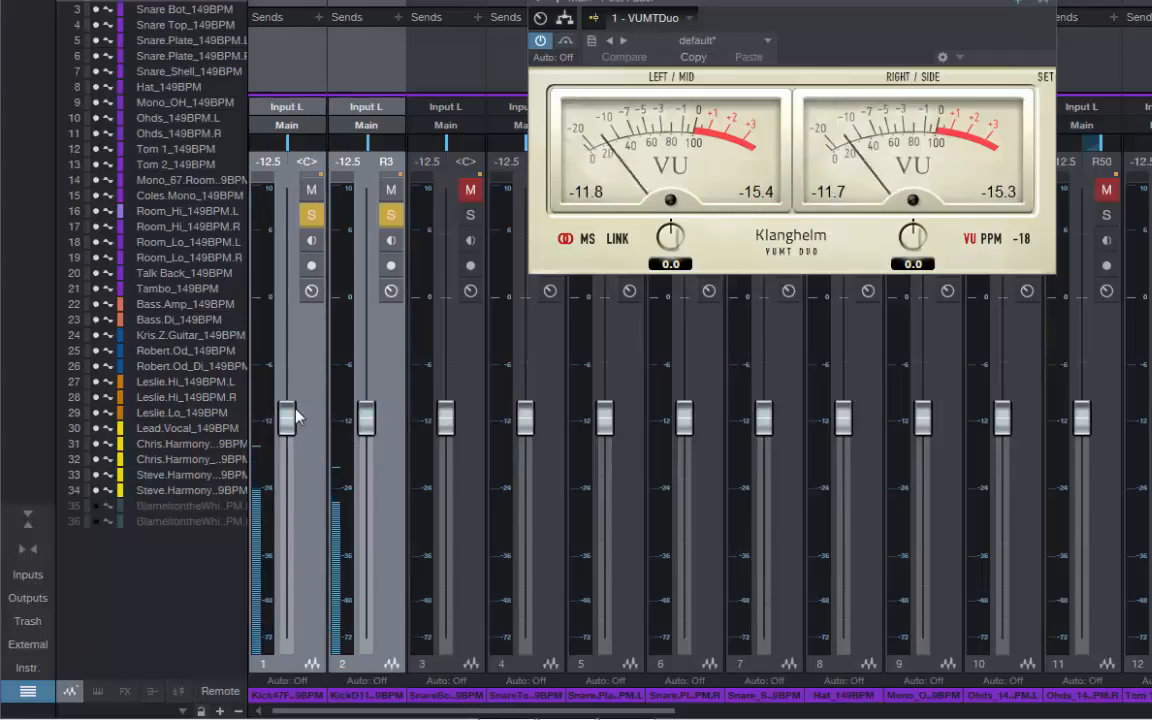
pyautogui.scroll(3, 296, 417)
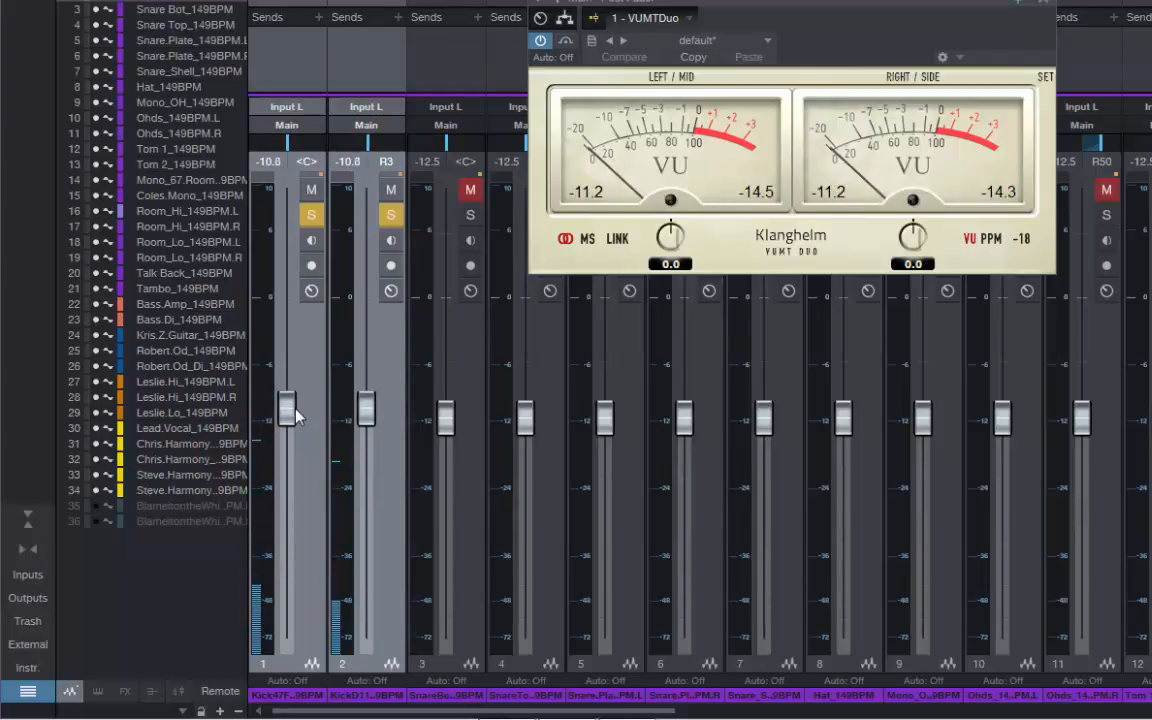
pyautogui.scroll(2, 296, 417)
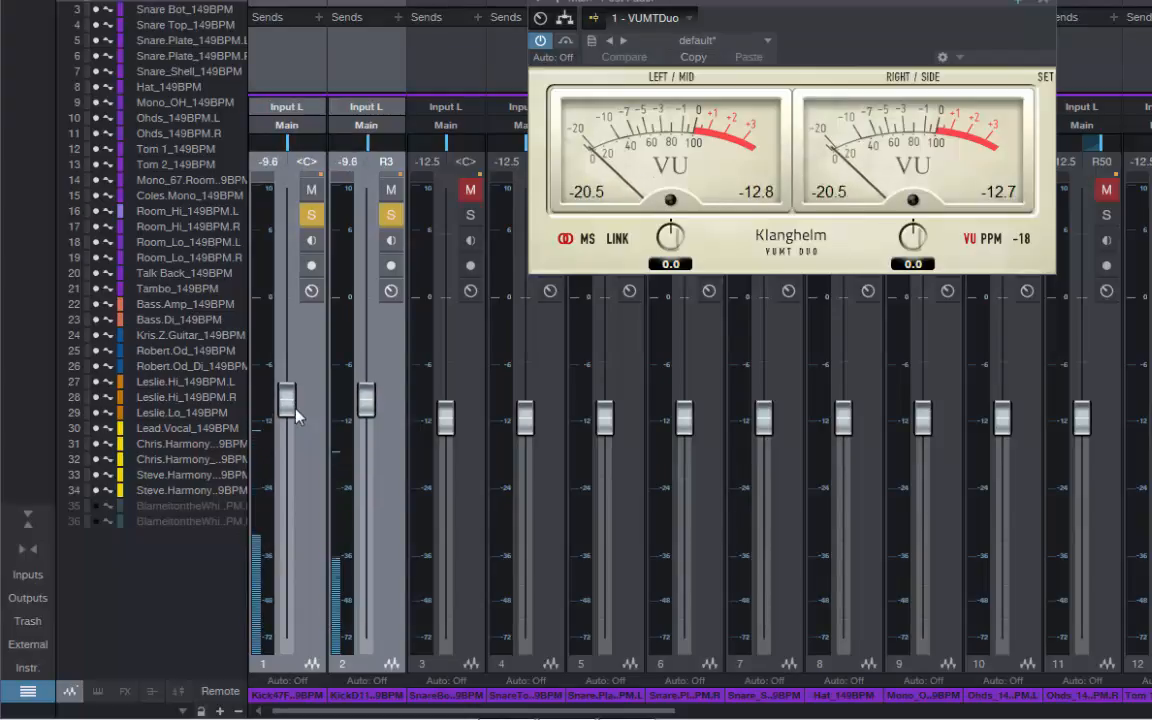
pyautogui.scroll(2, 296, 417)
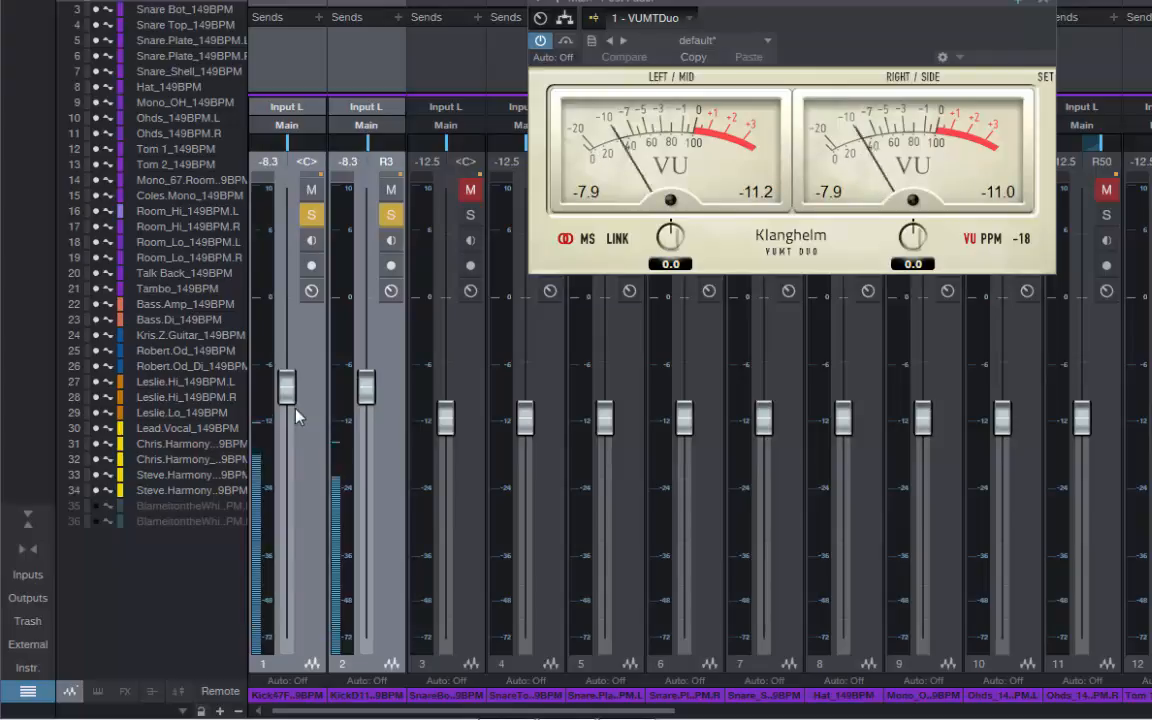
pyautogui.scroll(2, 296, 417)
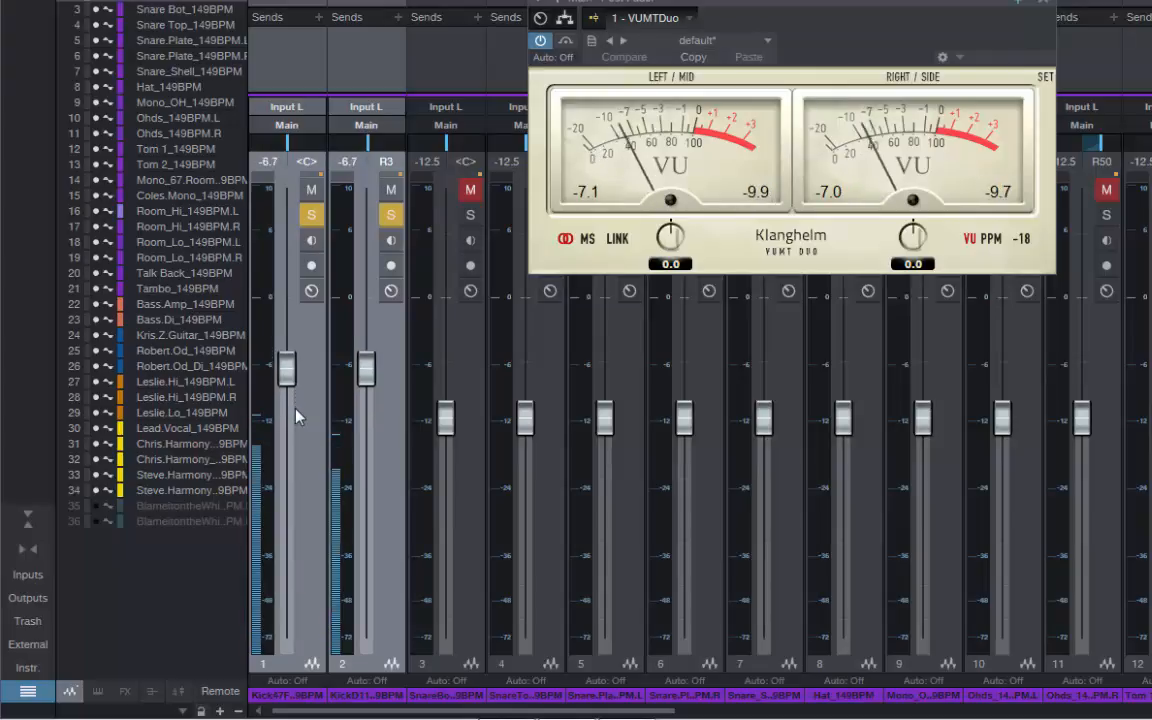
pyautogui.scroll(1, 296, 417)
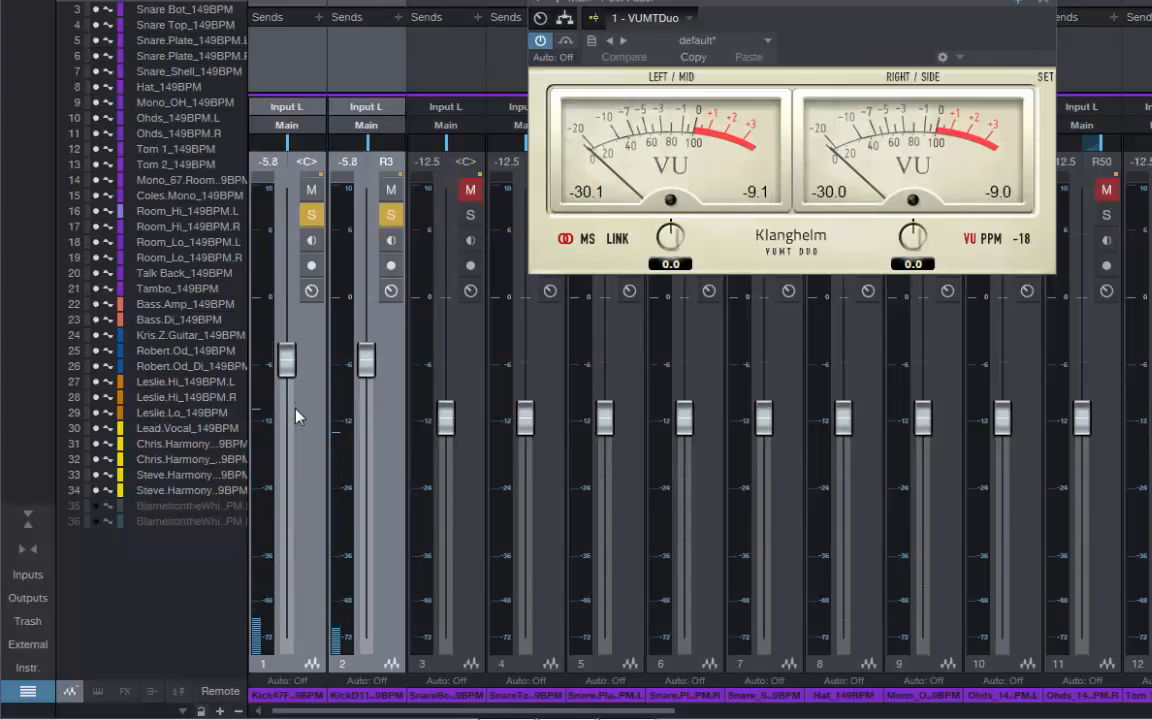
pyautogui.scroll(2, 296, 417)
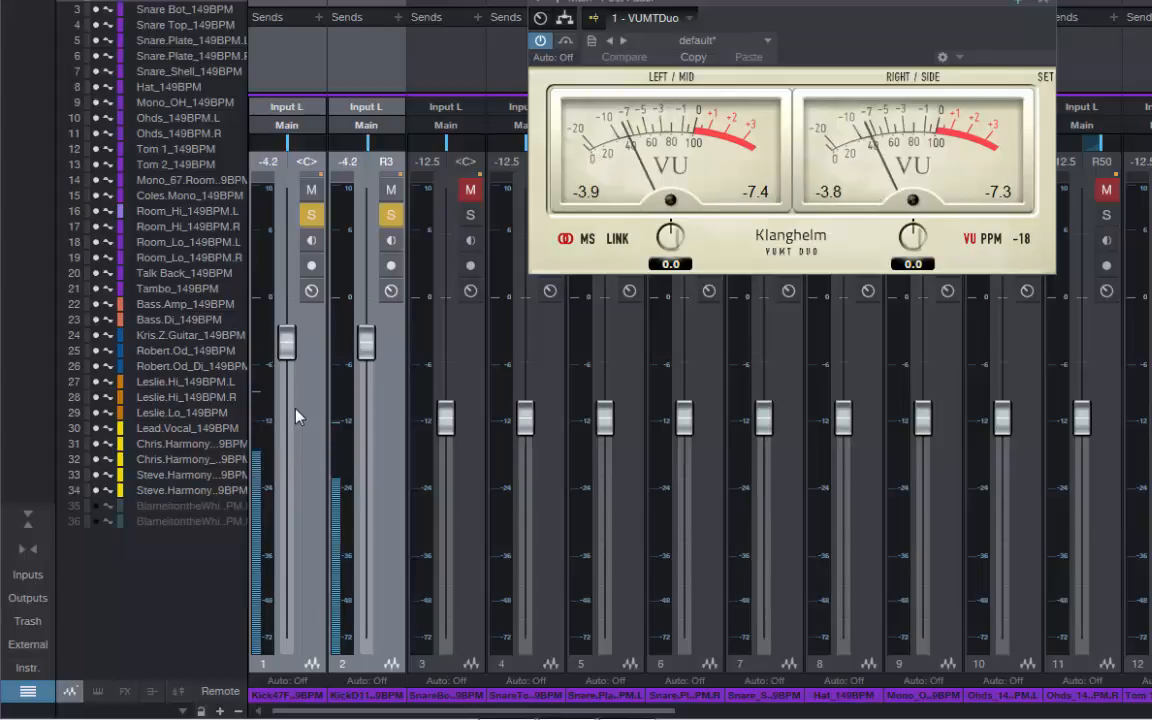
pyautogui.scroll(2, 296, 417)
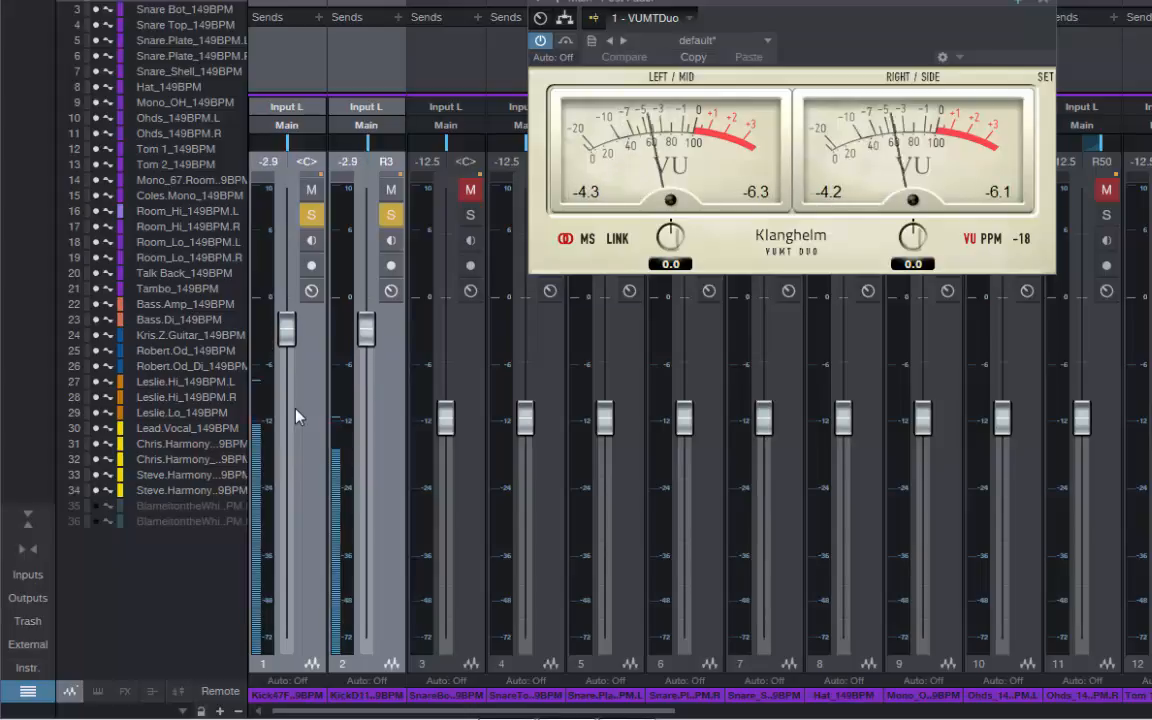
pyautogui.scroll(1, 296, 417)
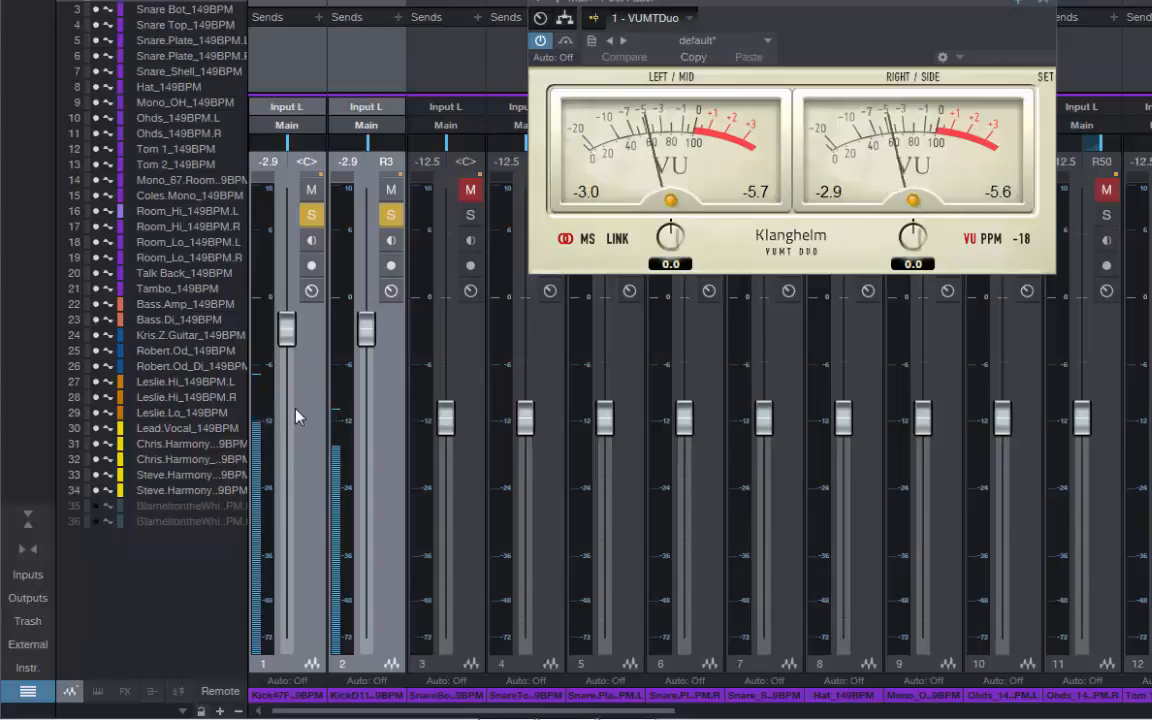
# Lower both kick faders together to -3.3 dB and stop playback
pyautogui.scroll(-1, 296, 410)
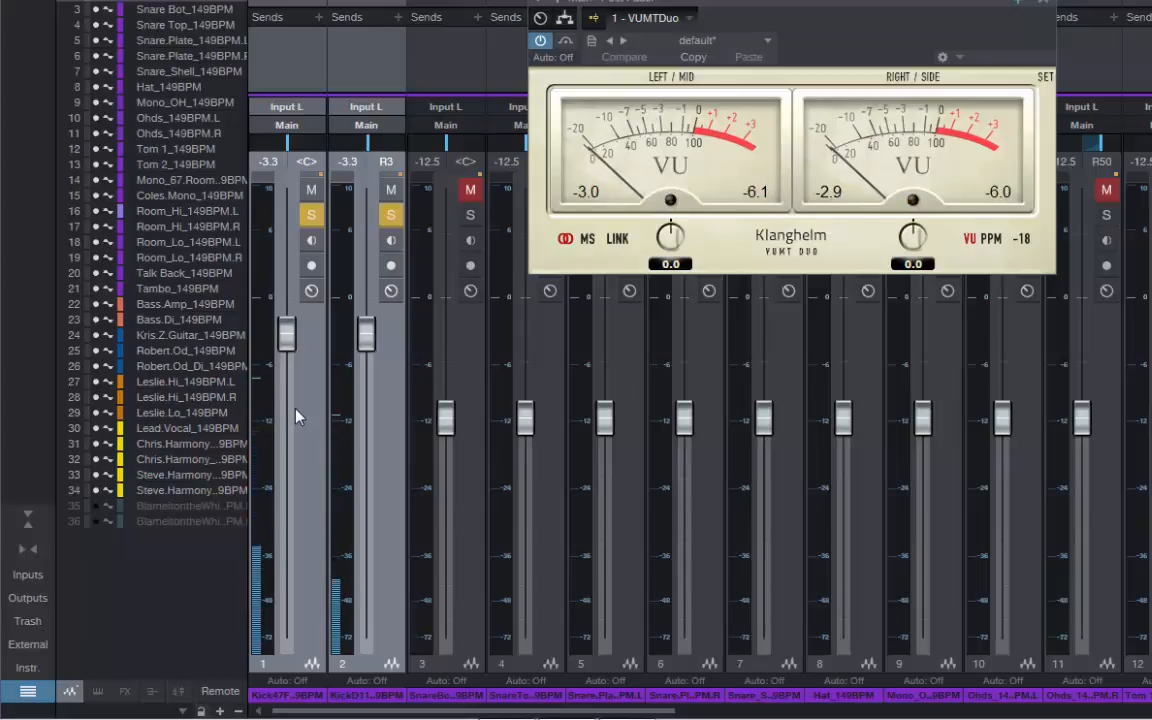
pyautogui.press('space')
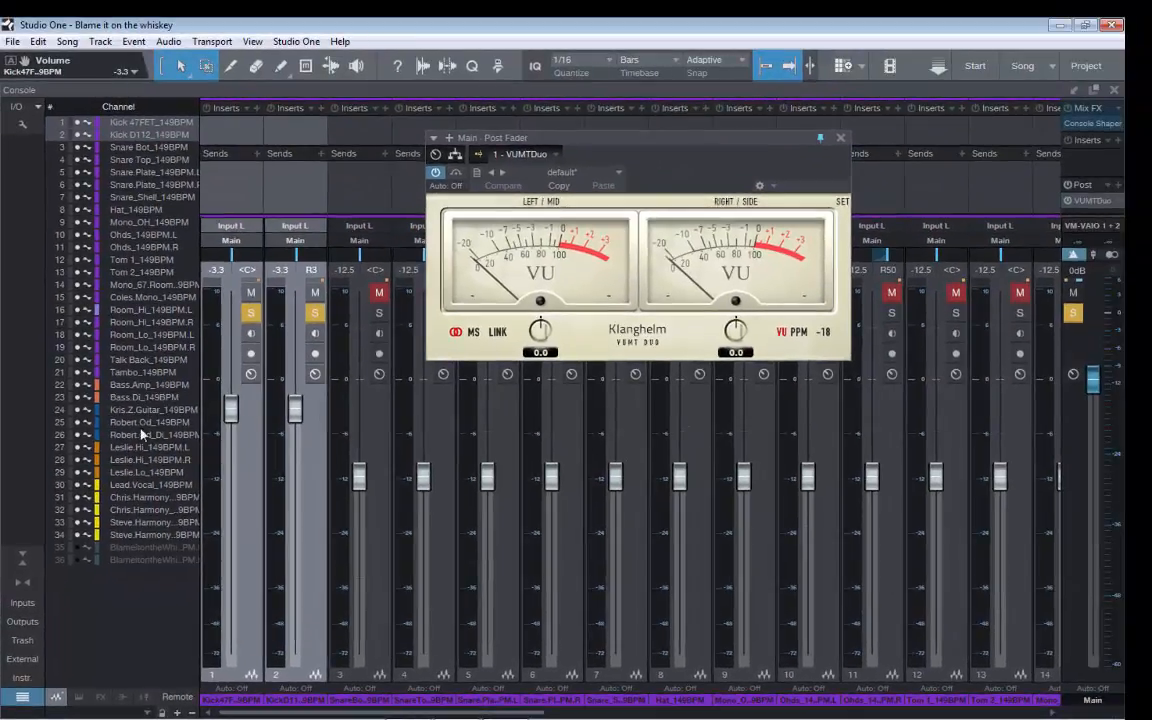
# Go to the Bass.Amp channel in the console and solo it for metering
pyautogui.click(136, 389)
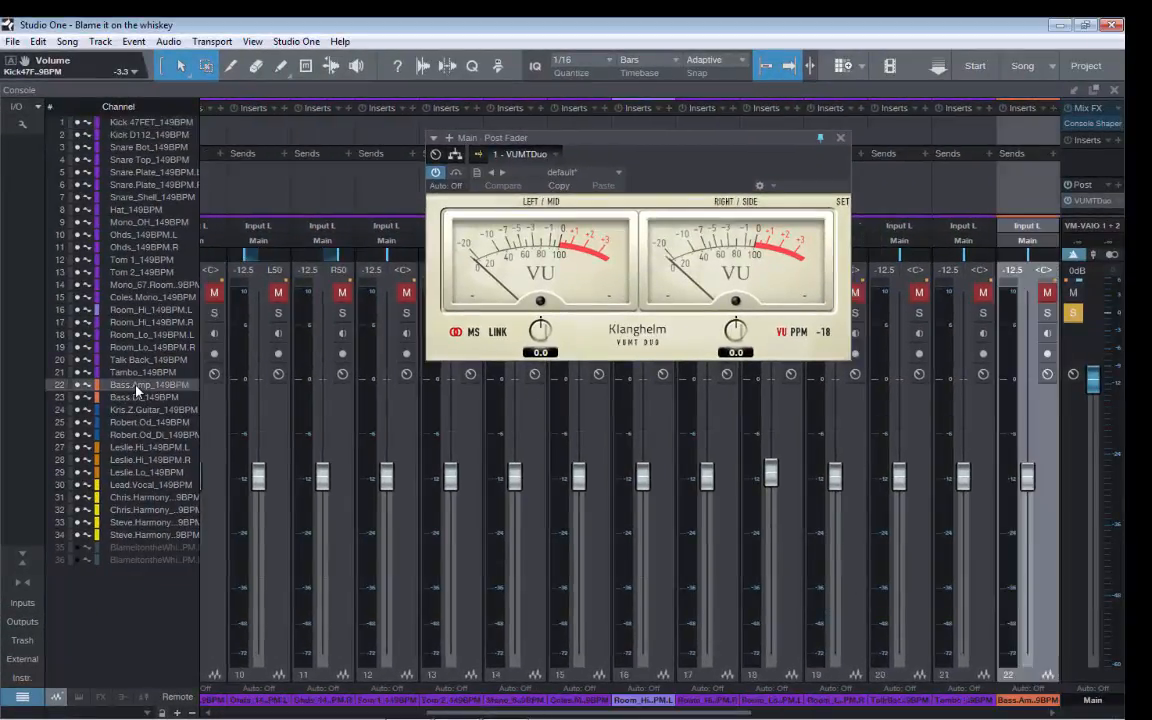
pyautogui.moveTo(620, 713); pyautogui.dragTo(917, 718)
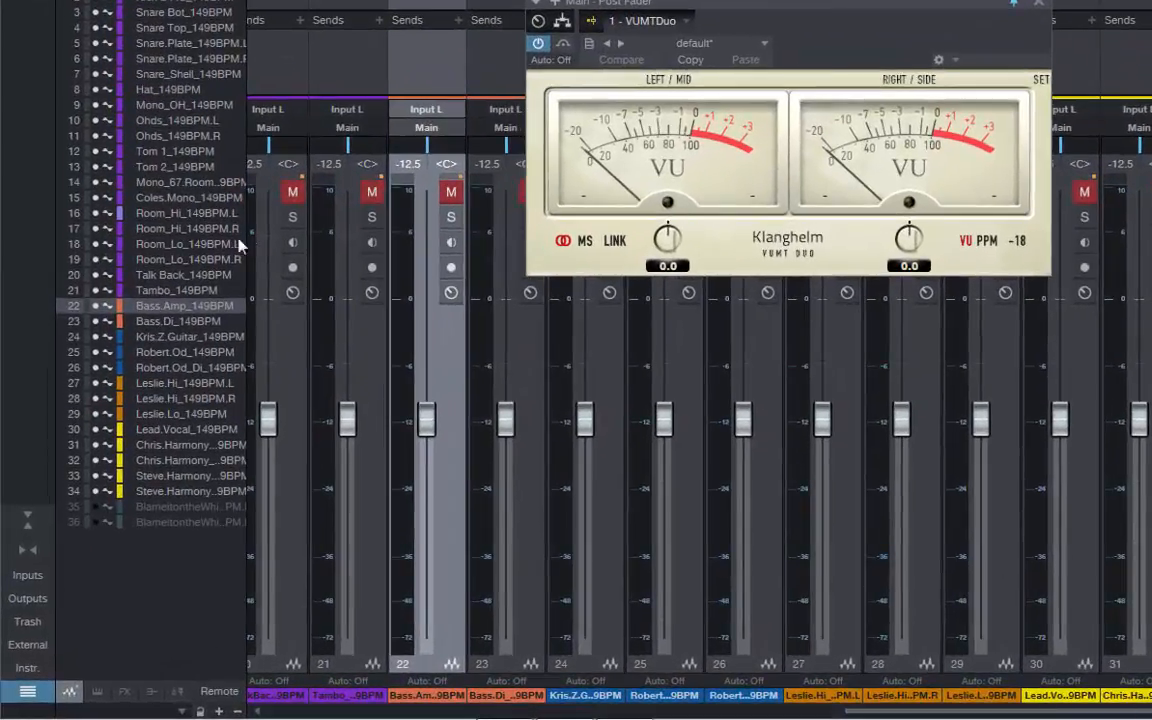
pyautogui.click(453, 218)
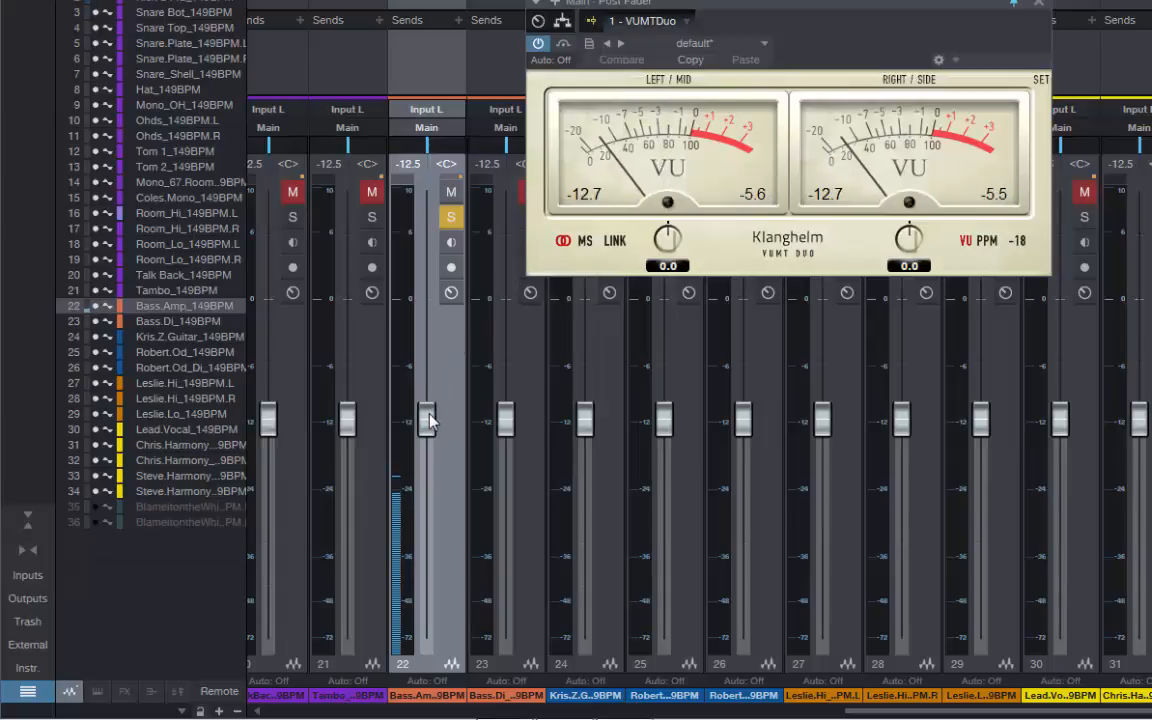
# Raise the Bass.Amp fader to -5.4 dB while watching the VU meter, then stop playback
pyautogui.scroll(3, 429, 421)
pyautogui.scroll(1, 429, 421)
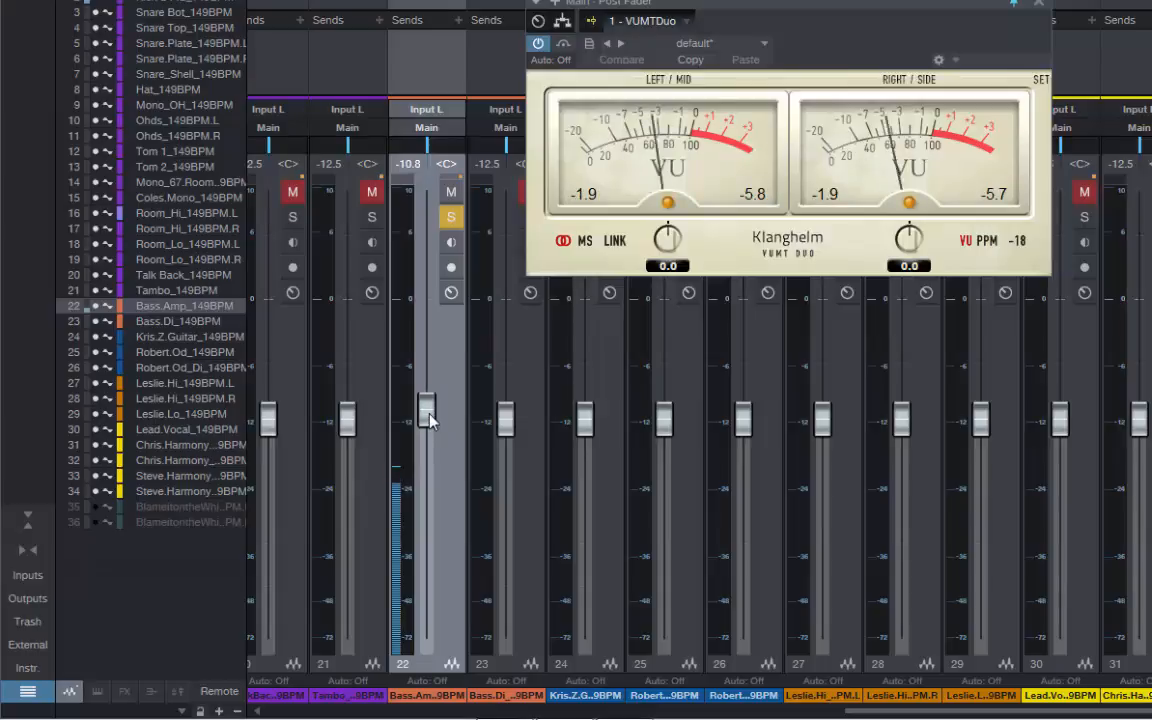
pyautogui.scroll(1, 429, 421)
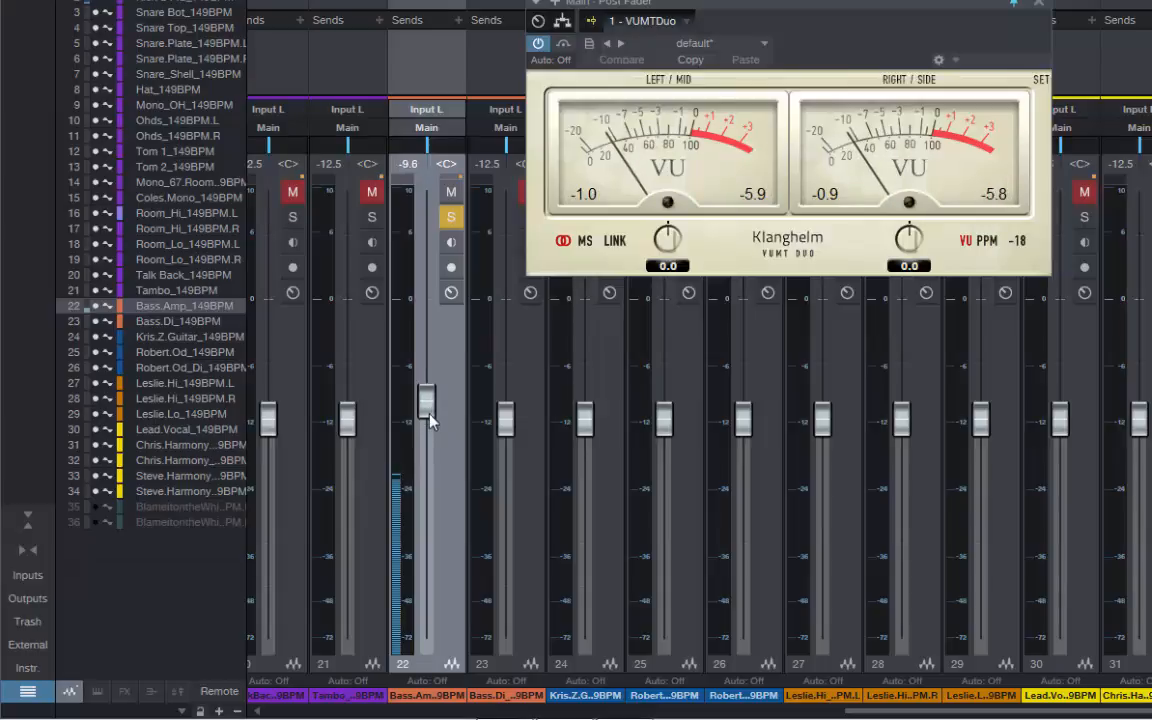
pyautogui.scroll(2, 429, 421)
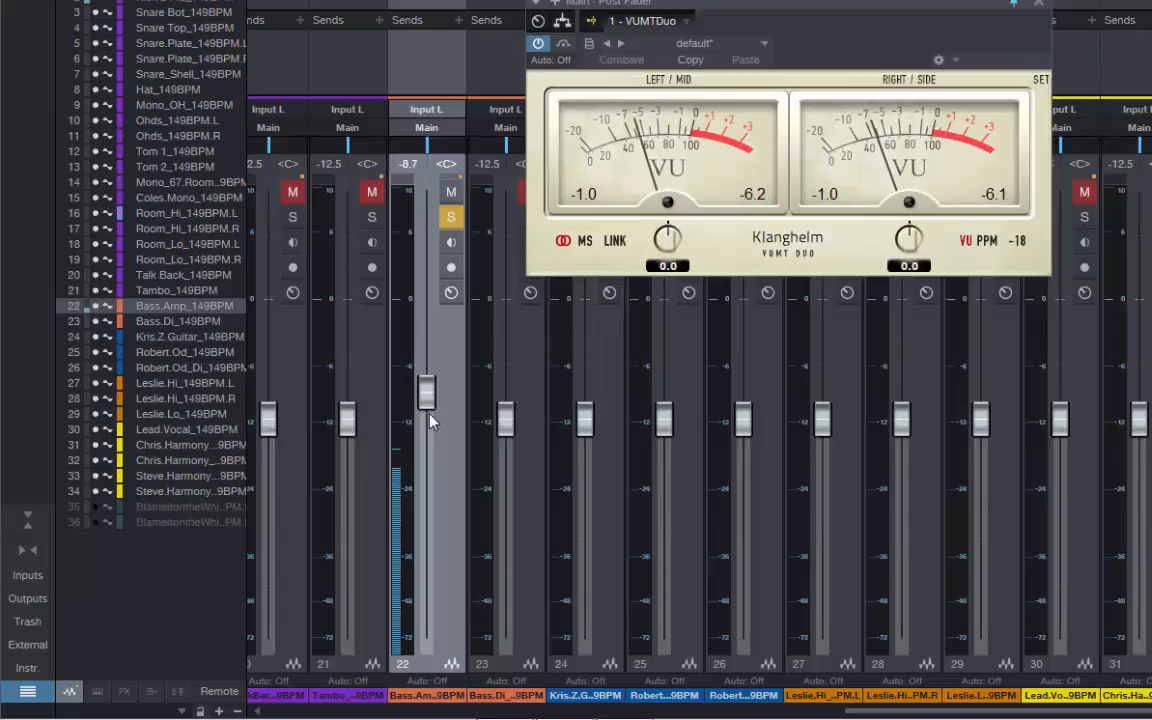
pyautogui.scroll(2, 429, 421)
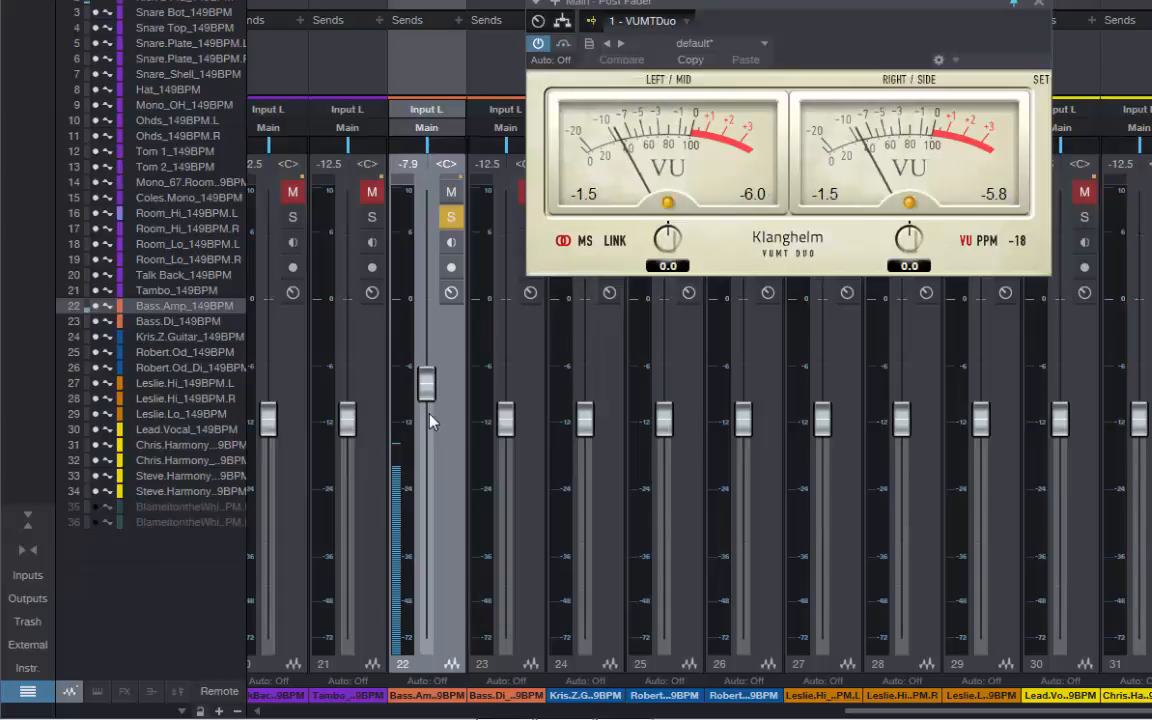
pyautogui.scroll(1, 429, 421)
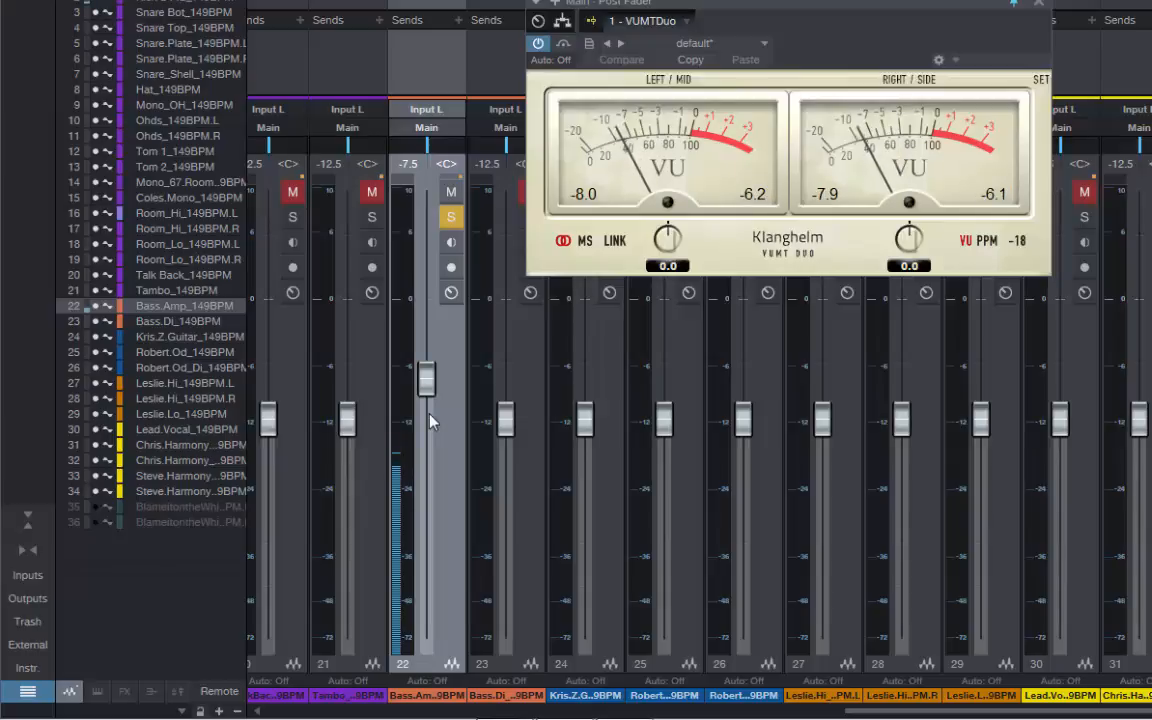
pyautogui.scroll(3, 429, 421)
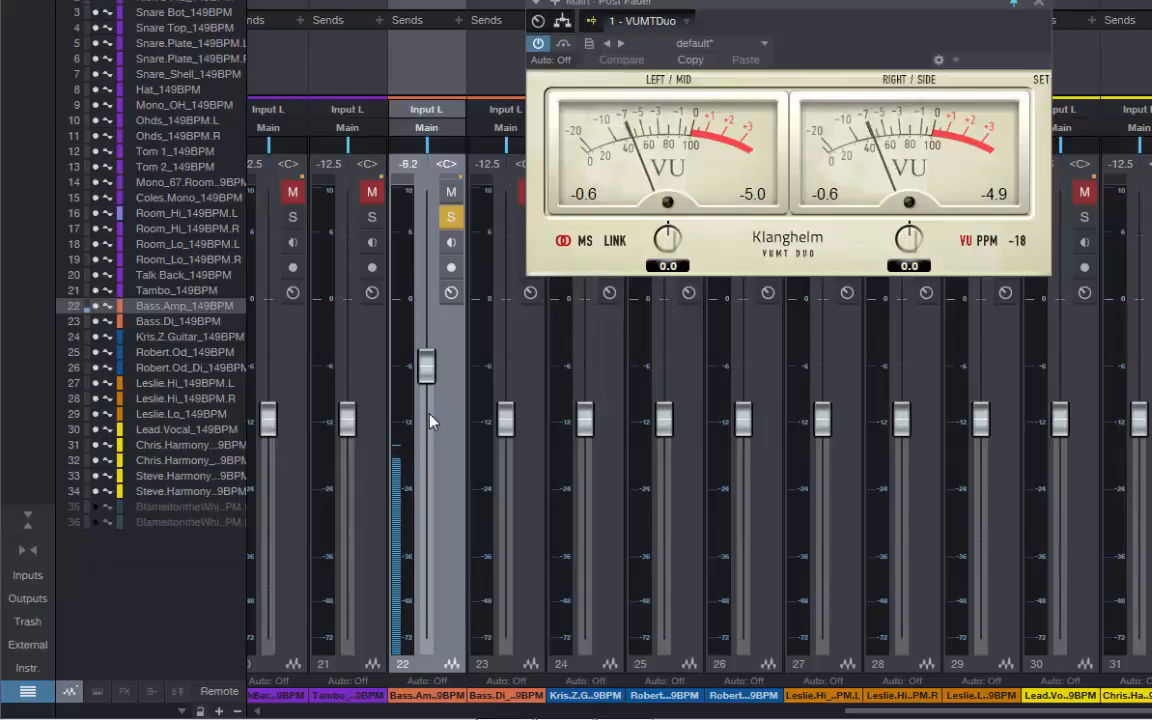
pyautogui.scroll(1, 429, 421)
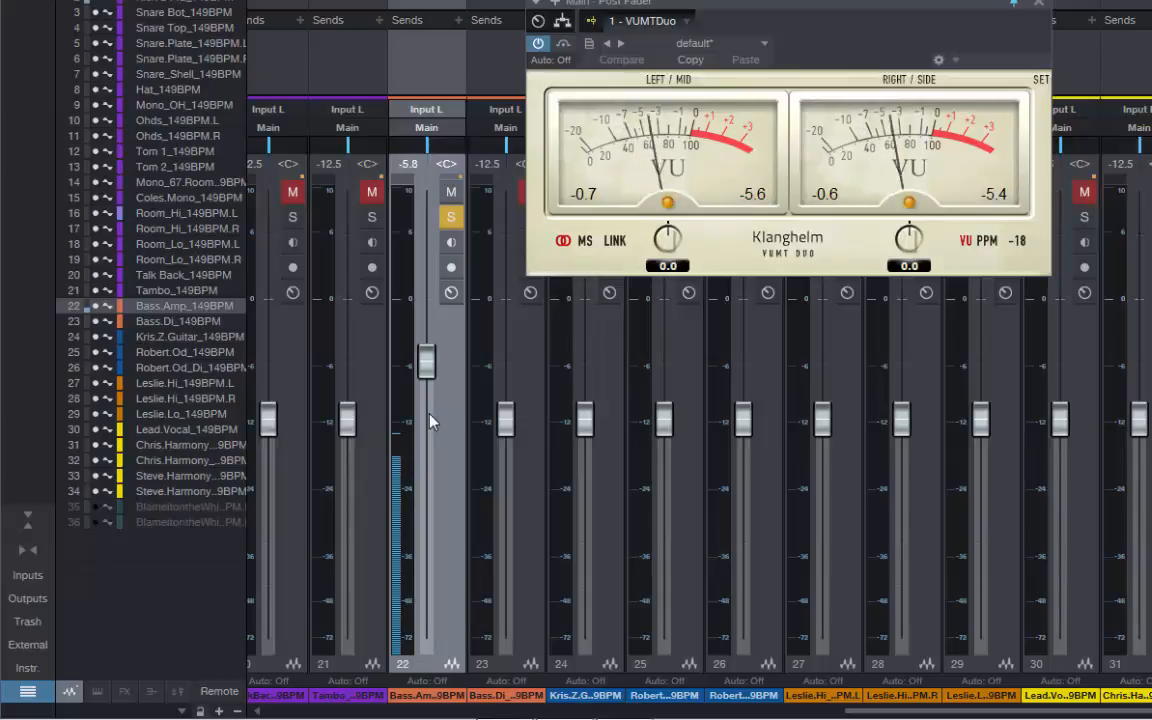
pyautogui.scroll(1, 429, 421)
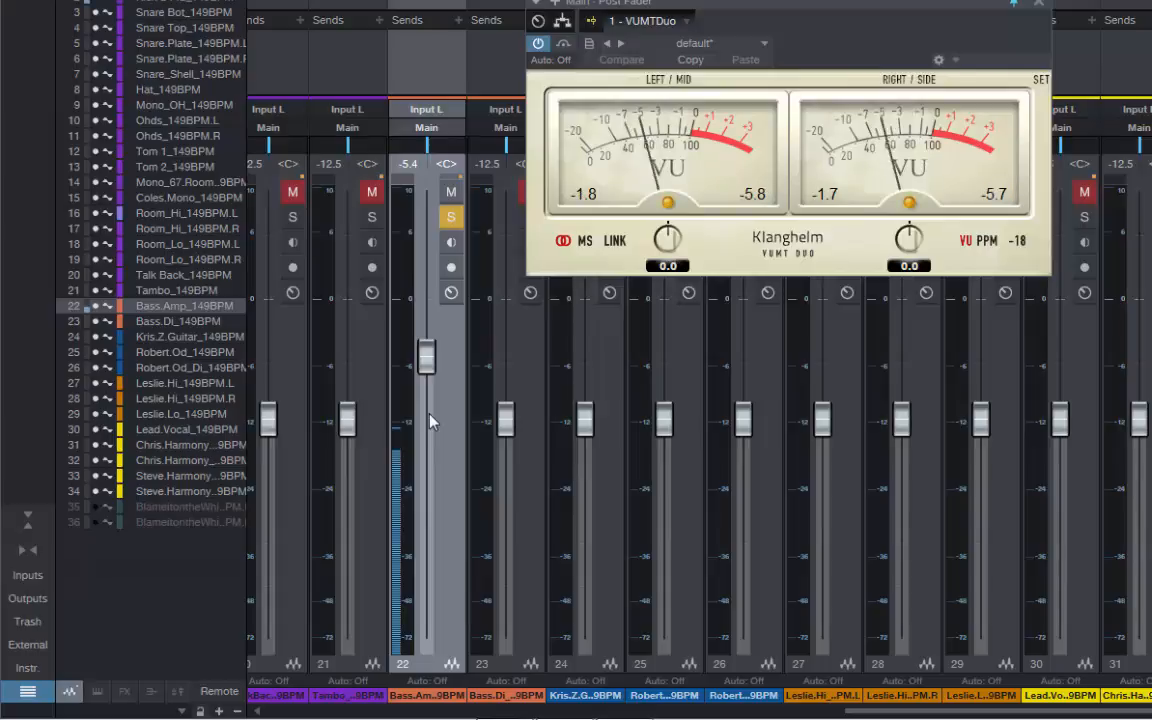
pyautogui.press('space')
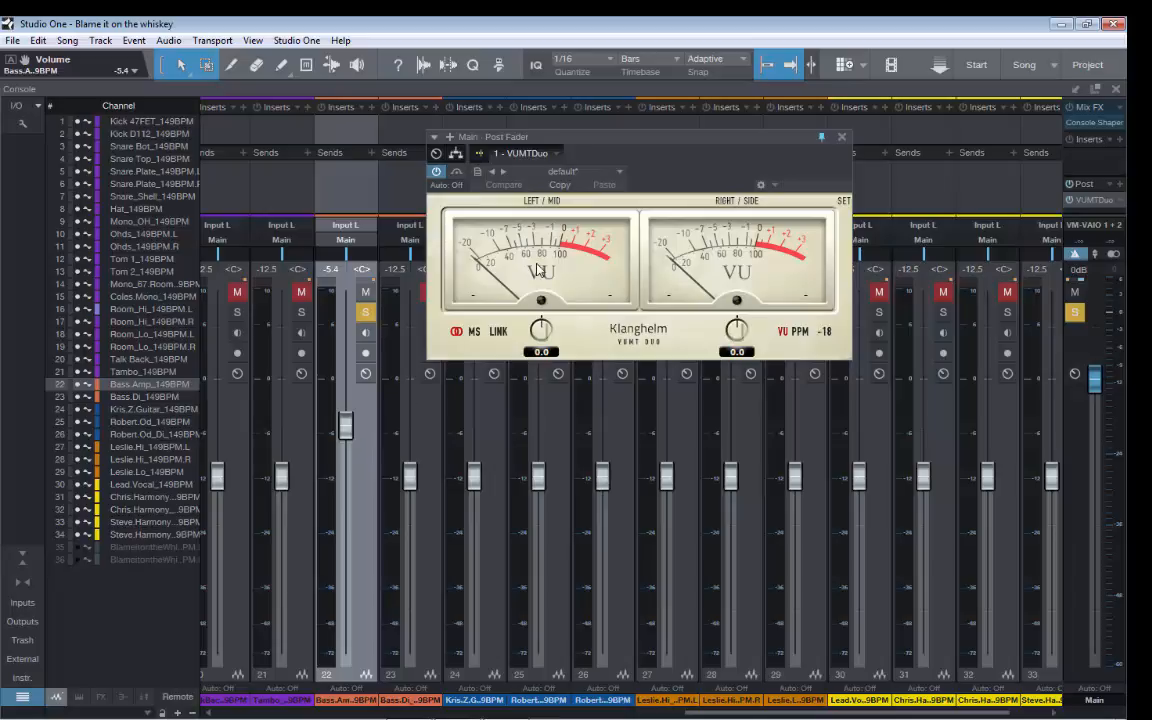
# Recheck the bass on the VU meter during playback and set the Bass.Amp fader to -5.0 dB
pyautogui.press('space')
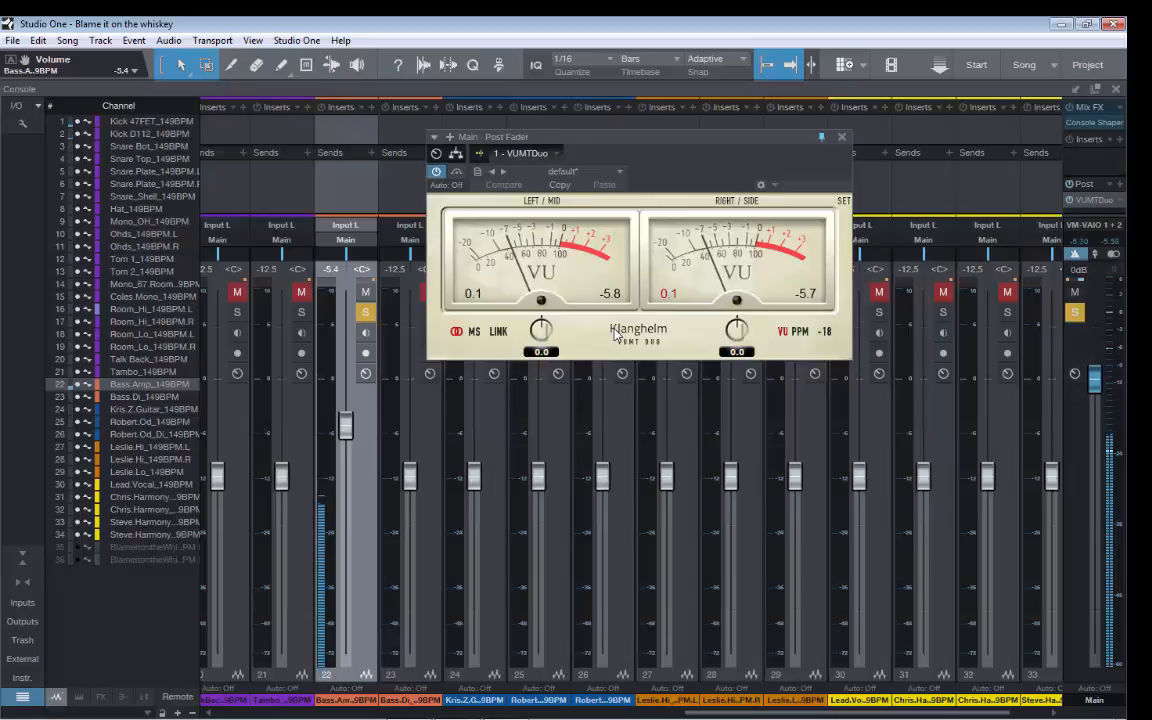
pyautogui.press('space')
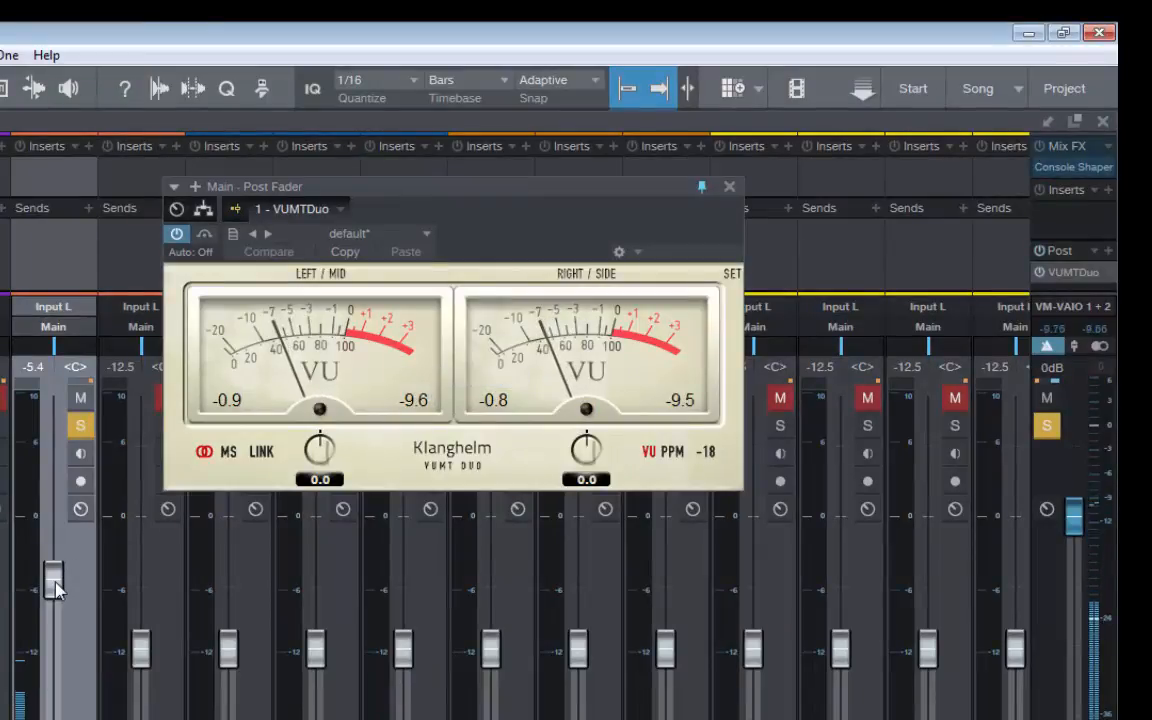
pyautogui.moveTo(55, 586); pyautogui.dragTo(55, 582)
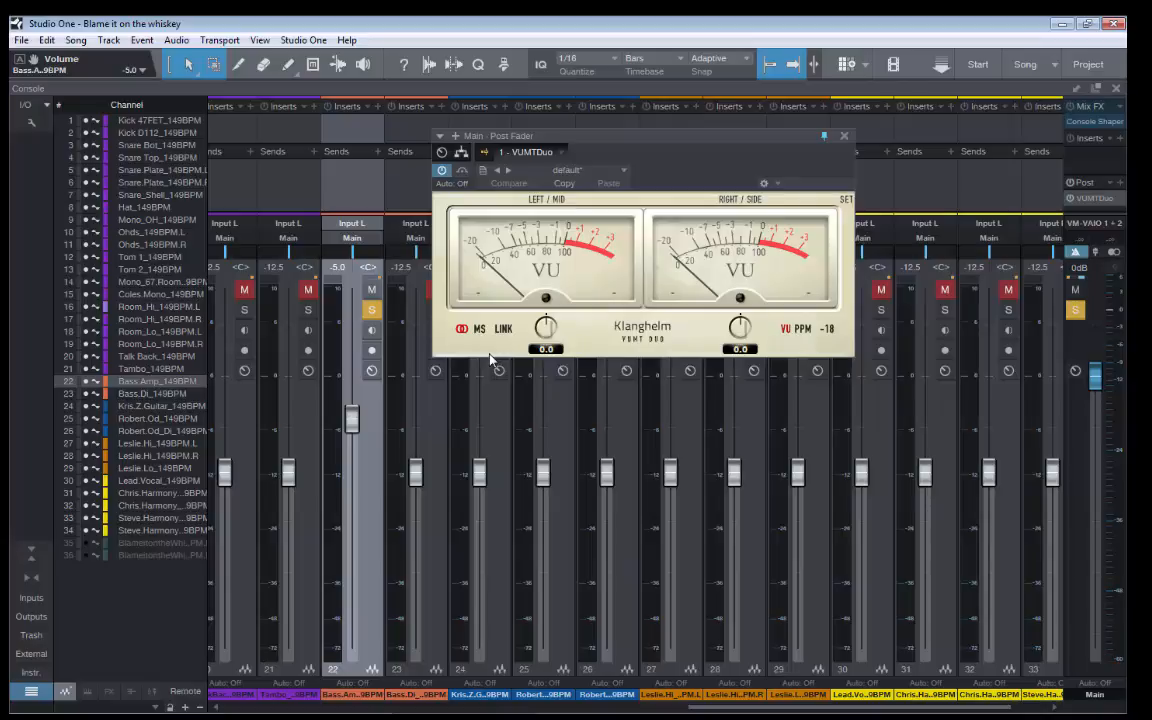
# Turn off solo on the Bass.Amp and both kick channels, then play the full mix to check its VU level
pyautogui.click(372, 311)
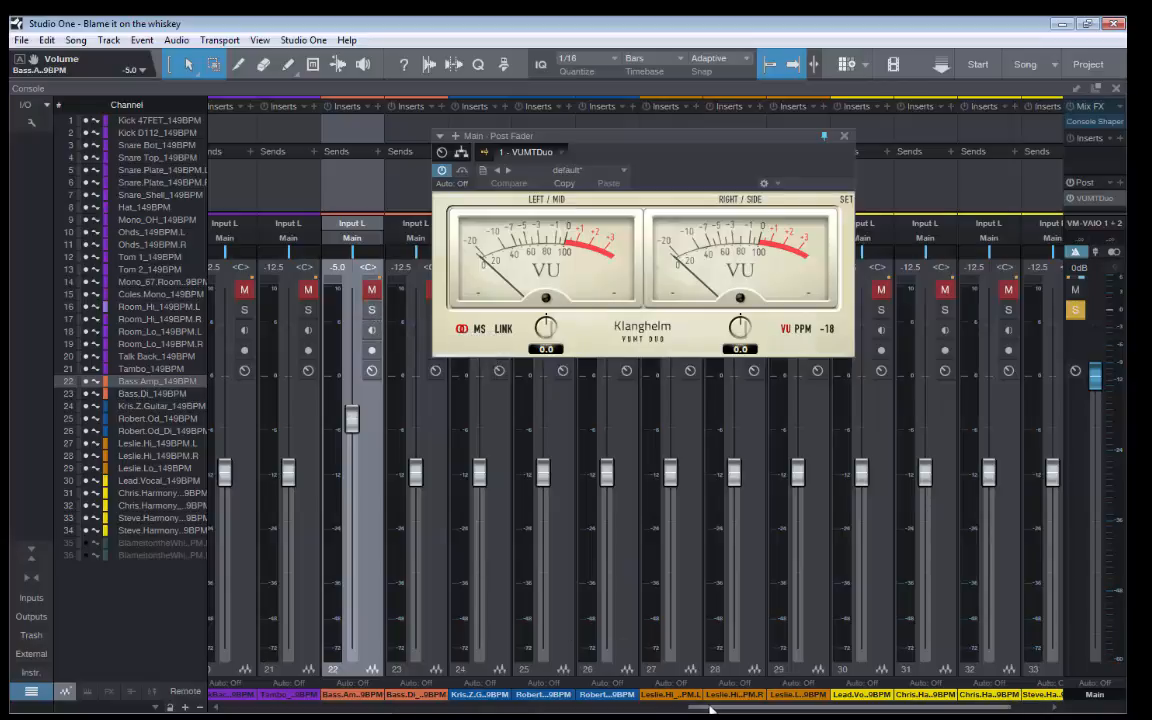
pyautogui.moveTo(710, 708); pyautogui.dragTo(245, 708)
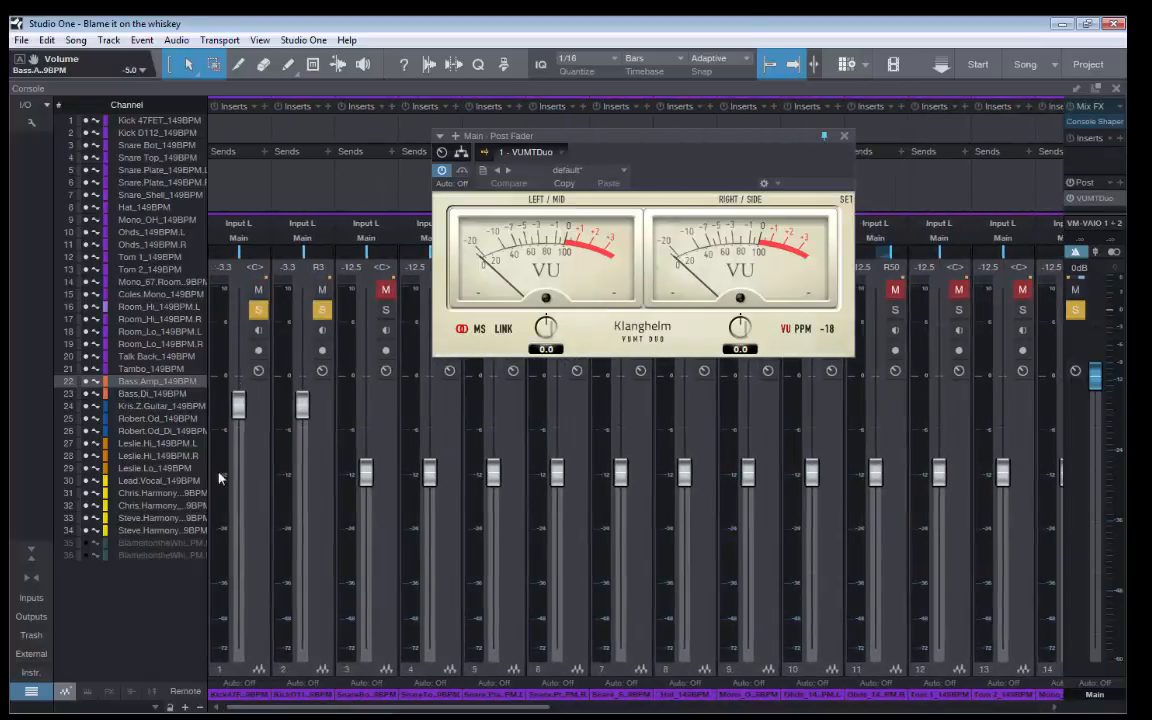
pyautogui.click(259, 311)
pyautogui.click(321, 311)
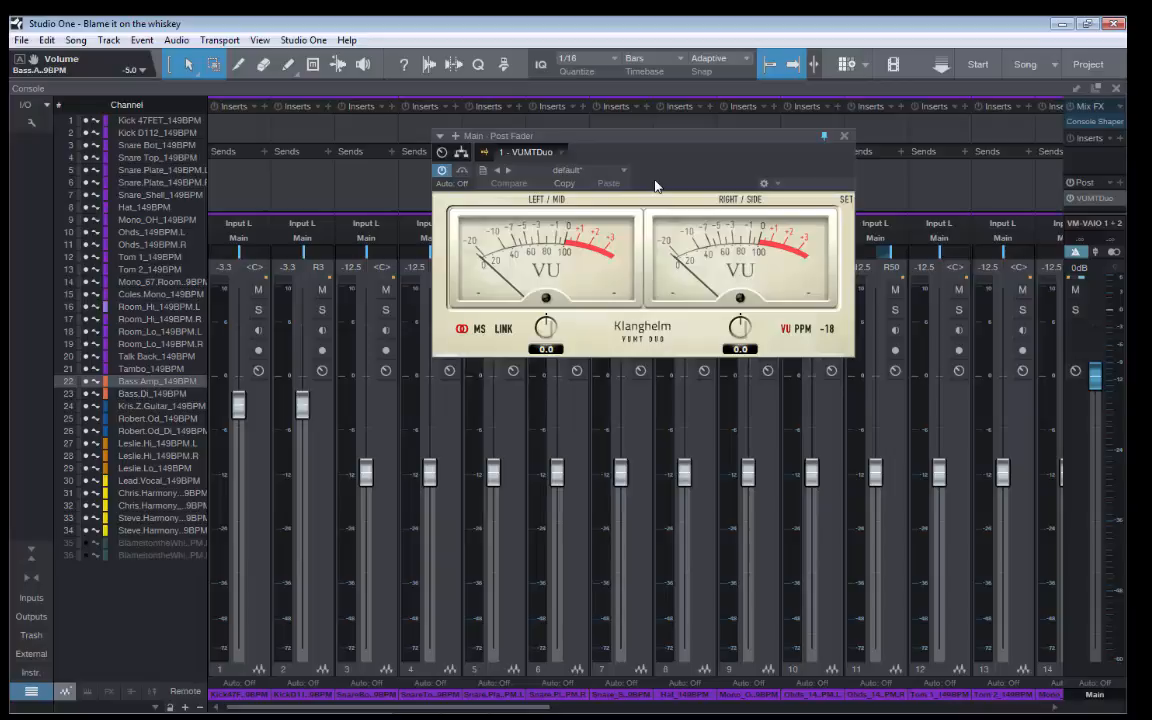
pyautogui.press('space')
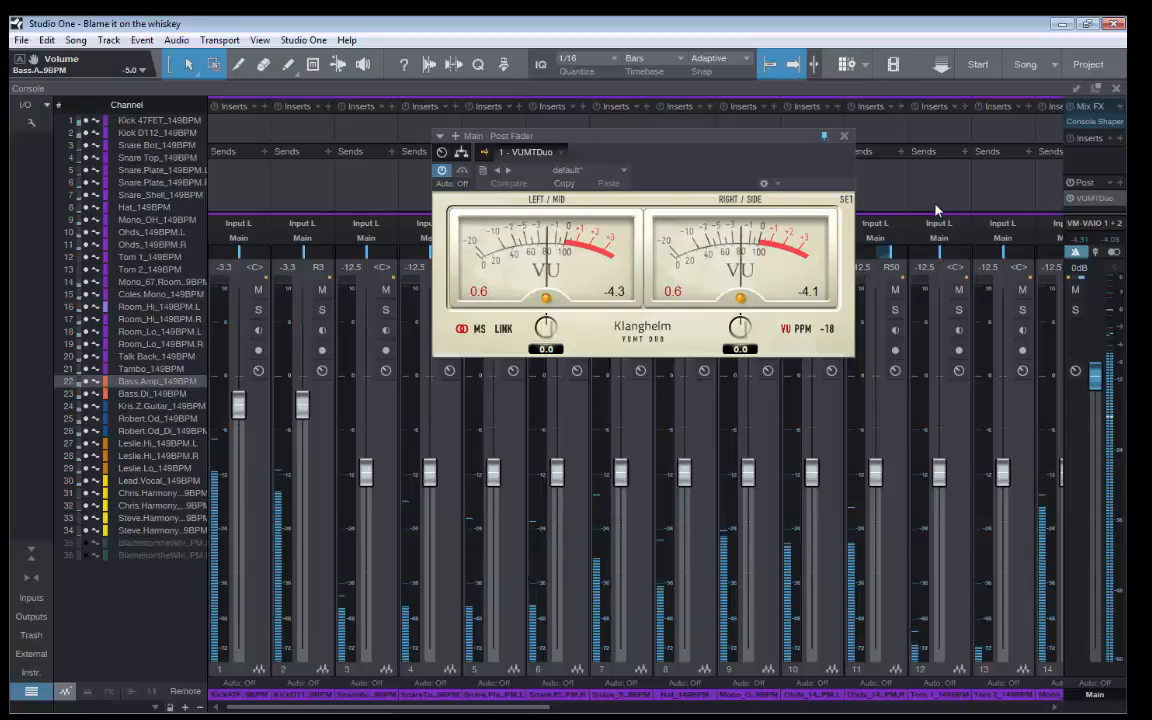
pyautogui.press('space')
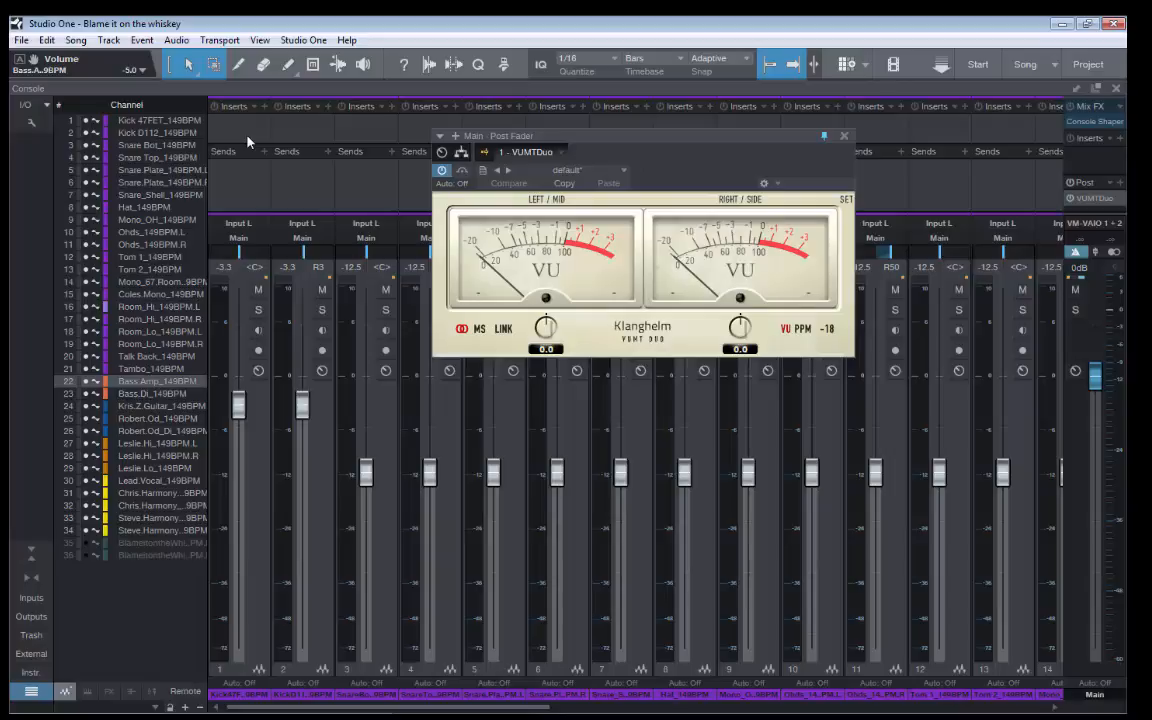
# Insert the PreSonus Pro EQ on the Kick 47FET channel
pyautogui.click(266, 110)
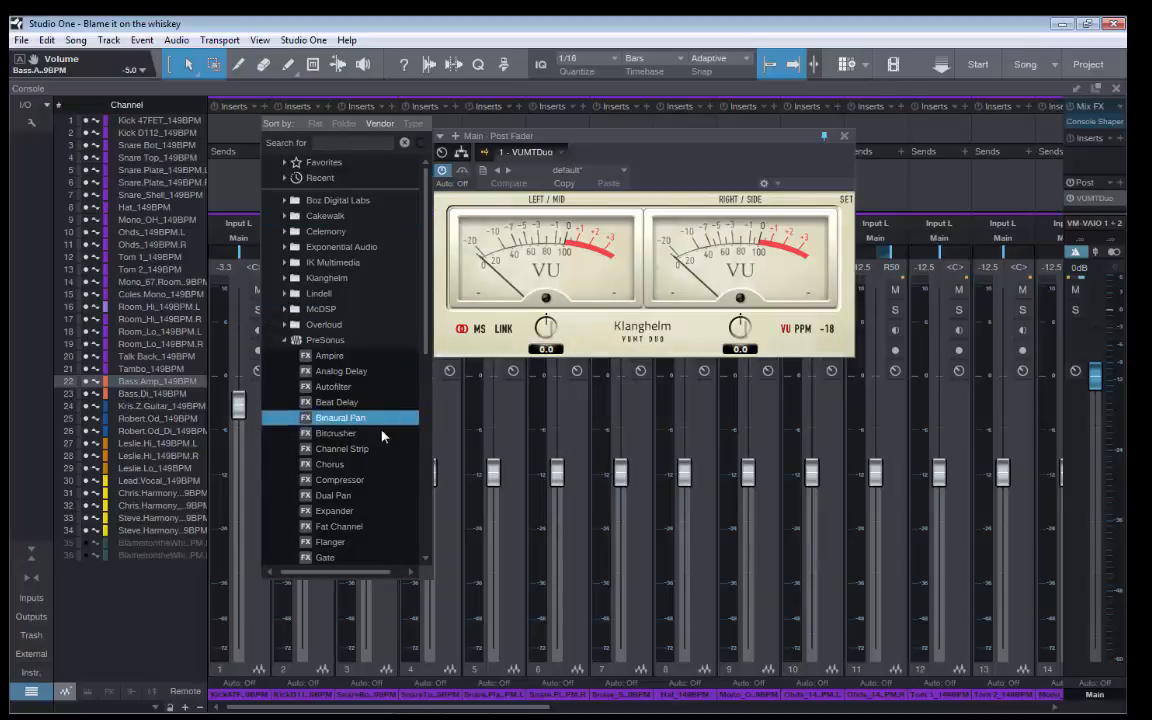
pyautogui.scroll(-6, 377, 468)
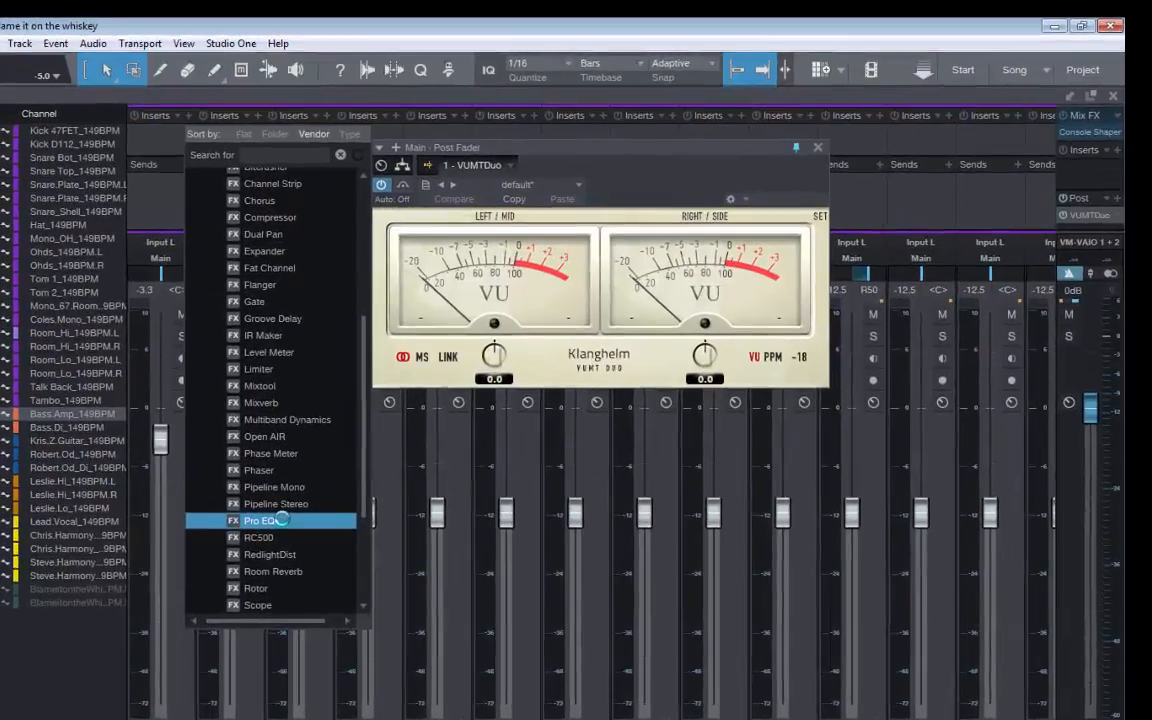
pyautogui.click(365, 480)
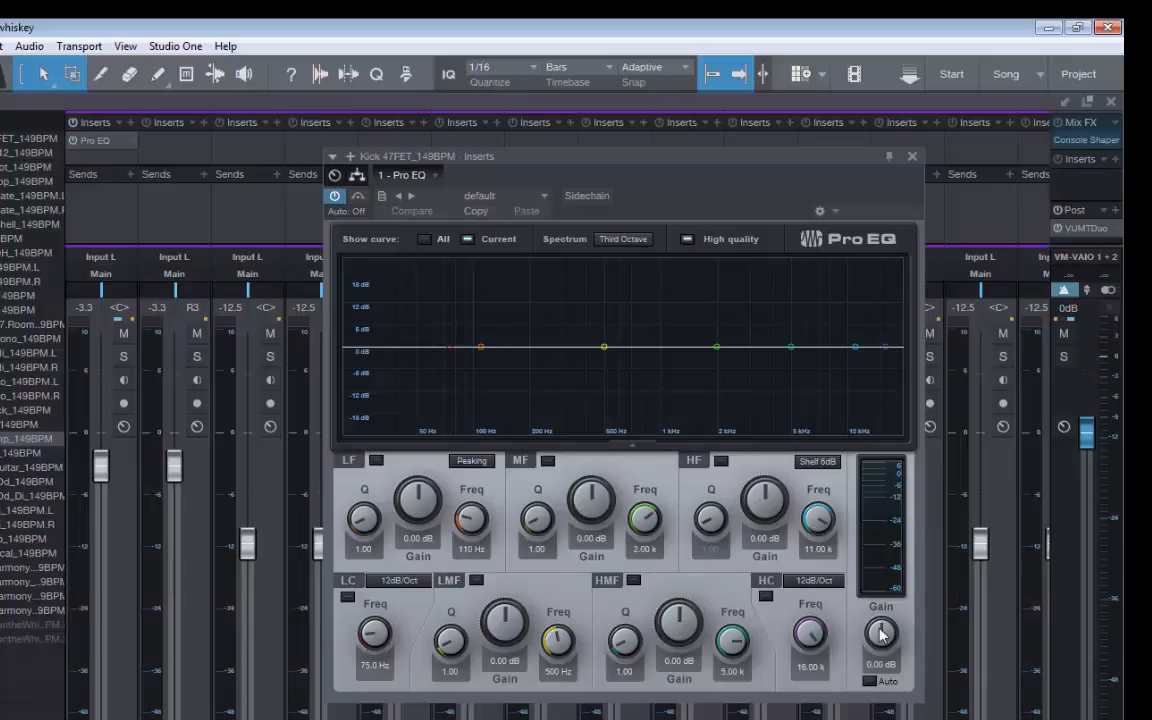
# Set the Pro EQ's MF band to -10.35 dB at 2.12 kHz and its output gain to 2.88 dB
pyautogui.moveTo(881, 634); pyautogui.dragTo(880, 640)
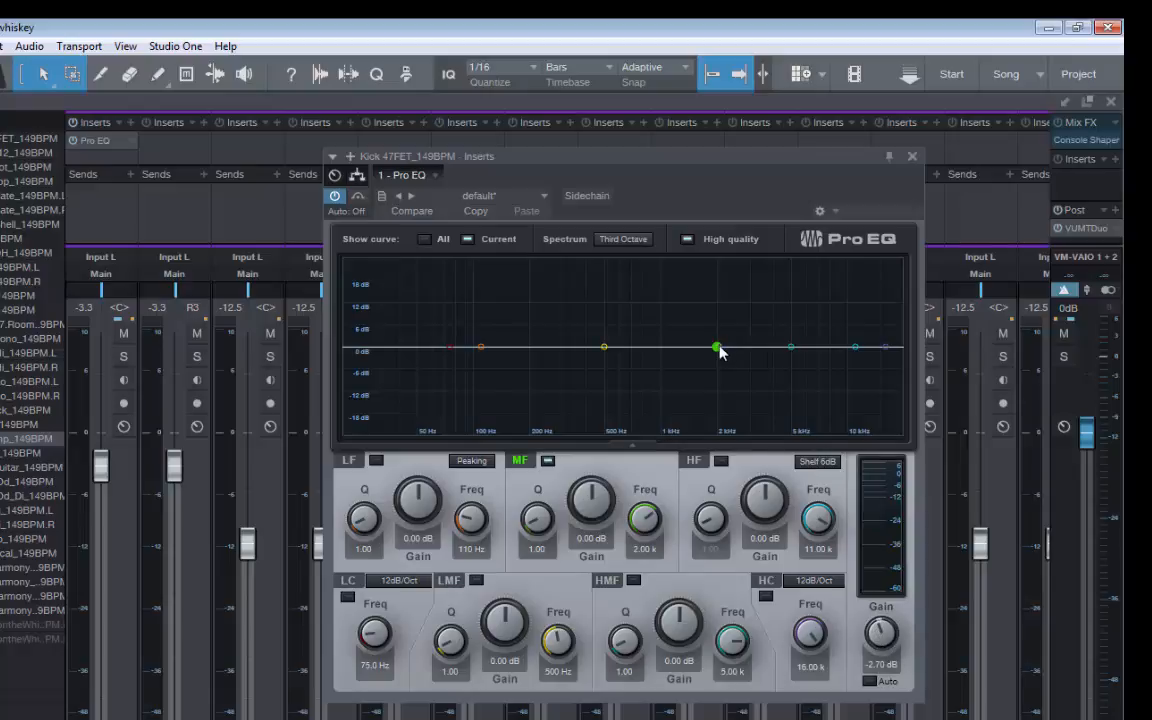
pyautogui.moveTo(717, 347); pyautogui.dragTo(724, 393)
pyautogui.moveTo(881, 628); pyautogui.dragTo(884, 608)
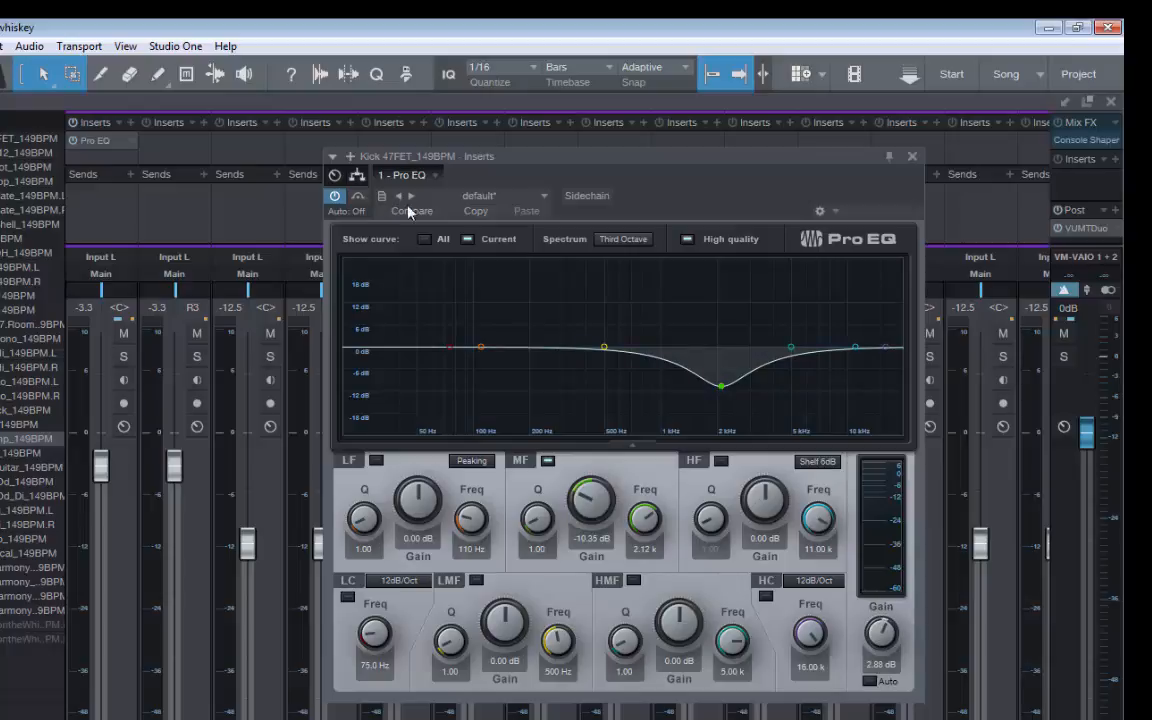
# Toggle the Pro EQ's bypass to compare processed and unprocessed states, then close its window
pyautogui.click(358, 197)
pyautogui.click(359, 197)
pyautogui.click(358, 197)
pyautogui.click(912, 156)
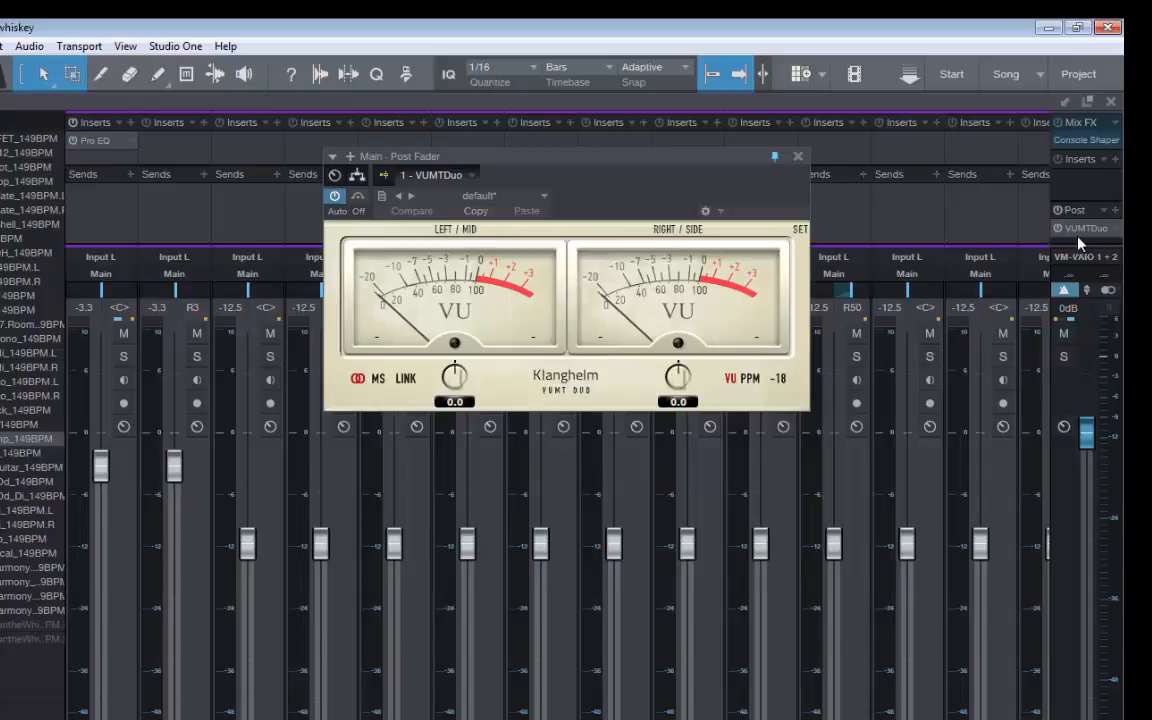
# Remove the Pro EQ from the Kick 47FET channel and reopen the VUMTDuo meter on the Main channel
pyautogui.rightClick(131, 142)
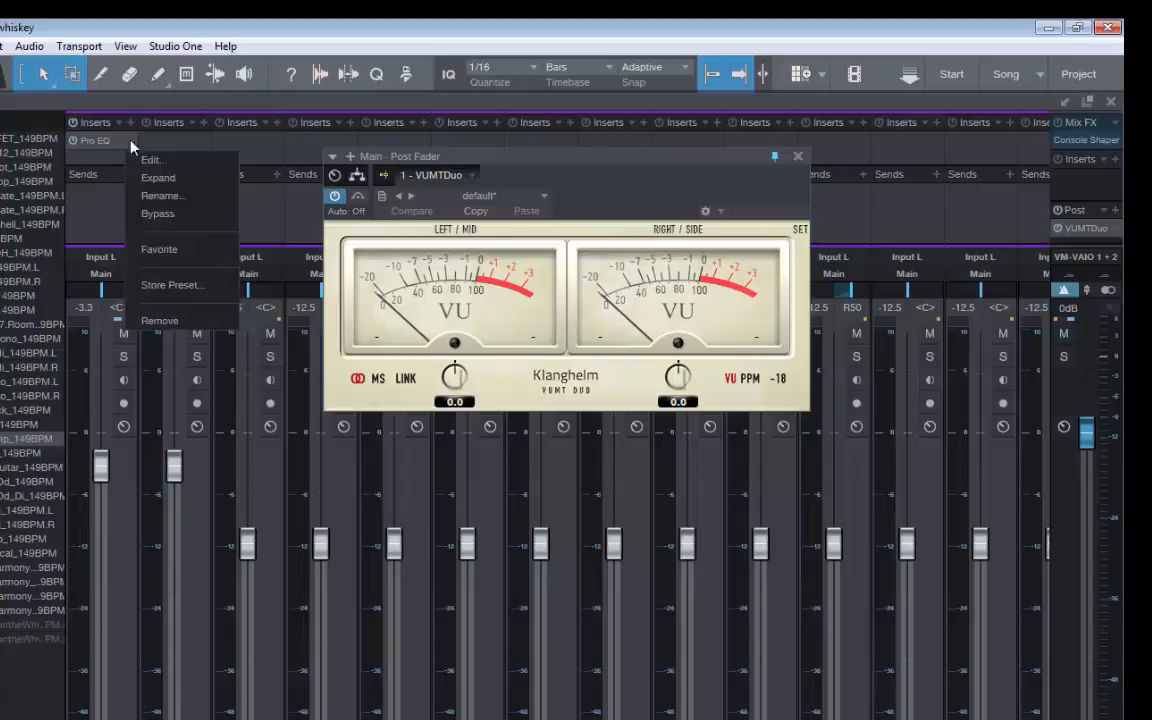
pyautogui.click(160, 321)
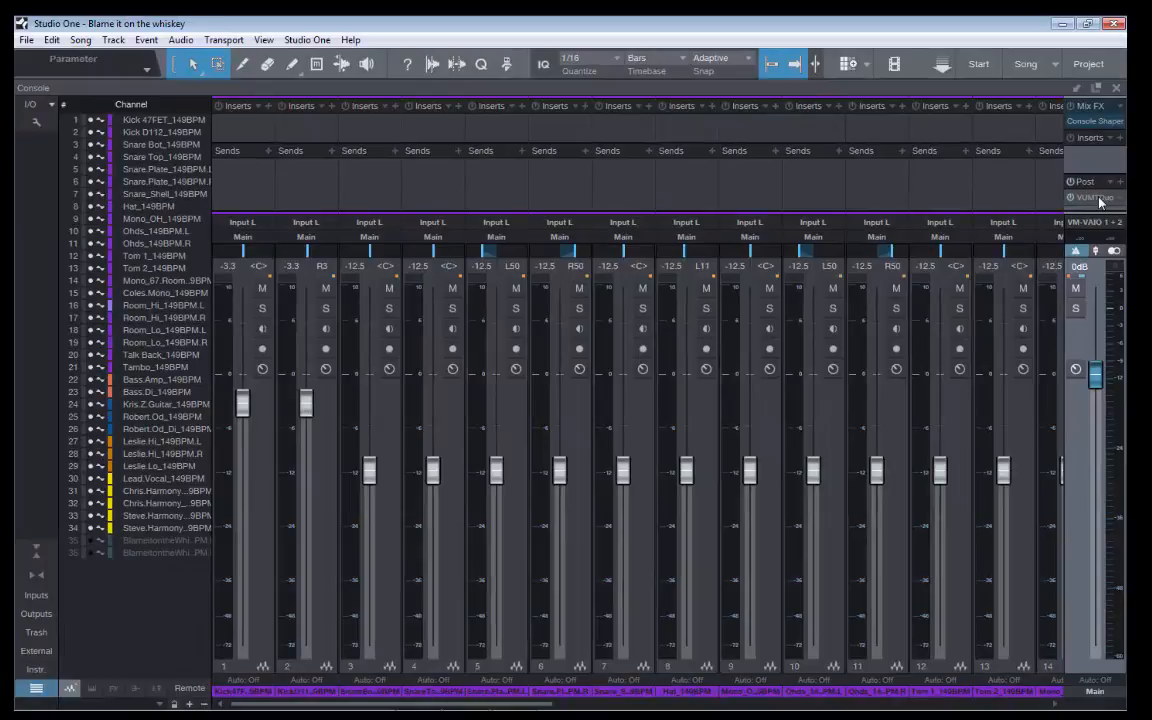
pyautogui.click(1097, 197)
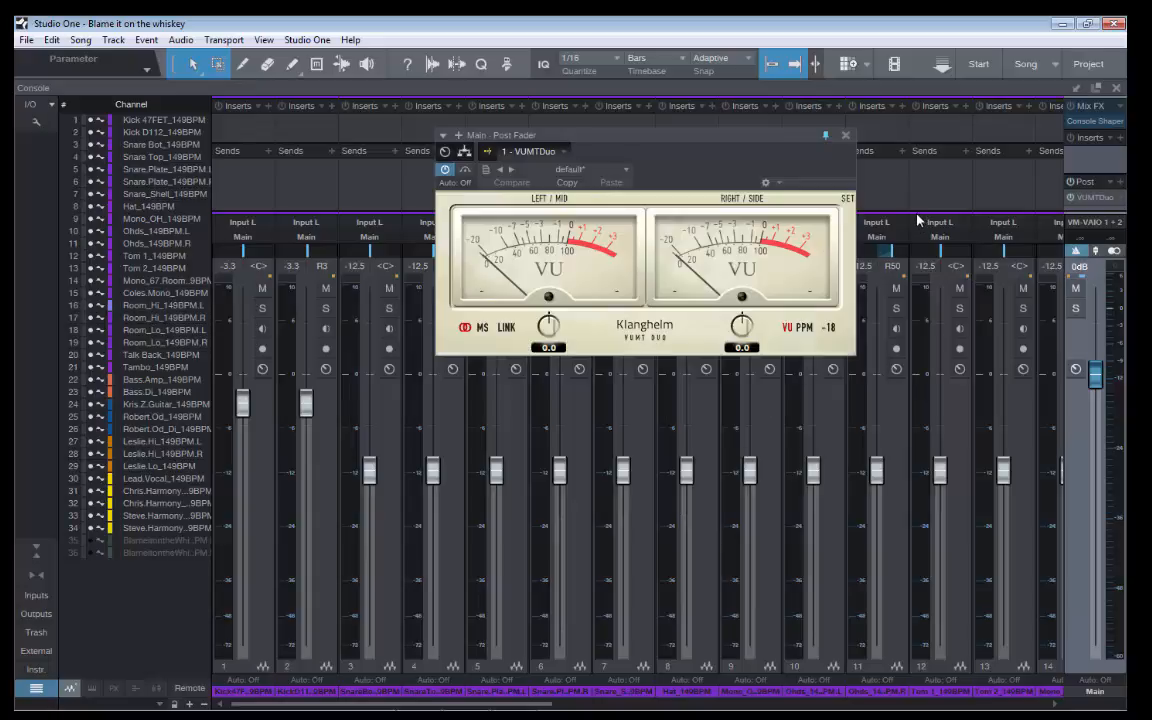
# Enlarge the console's inserts and sends area, then shrink it back to its former height
pyautogui.moveTo(919, 191); pyautogui.dragTo(922, 452)
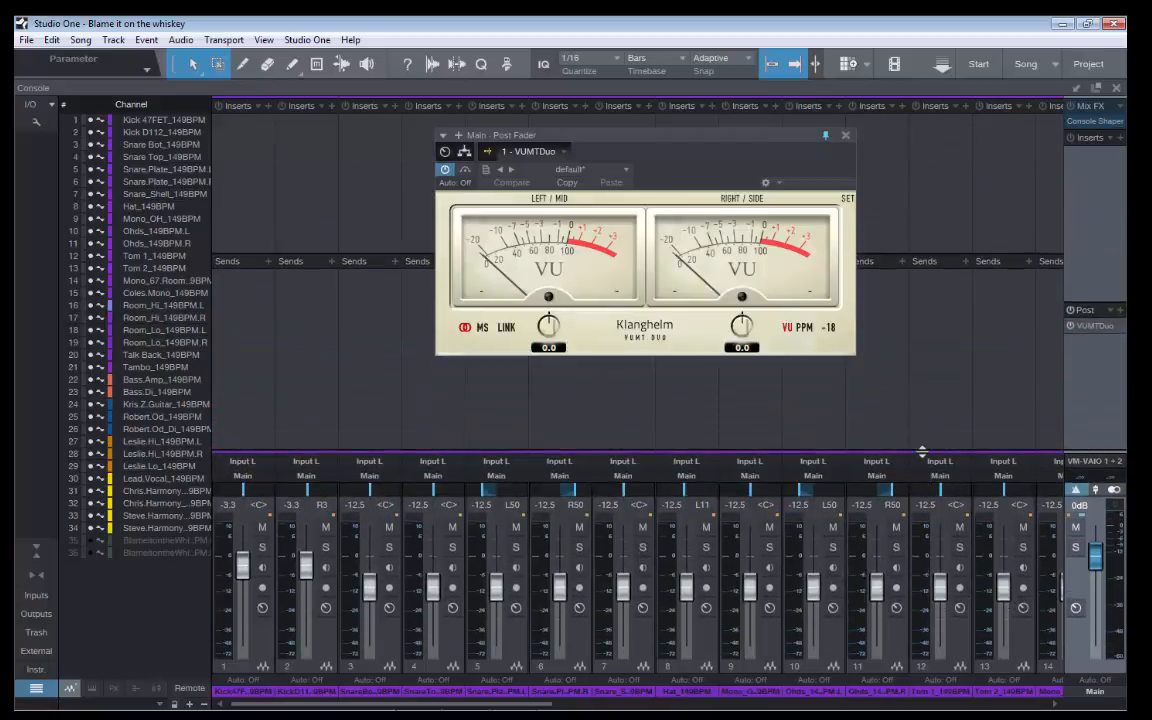
pyautogui.click(893, 394)
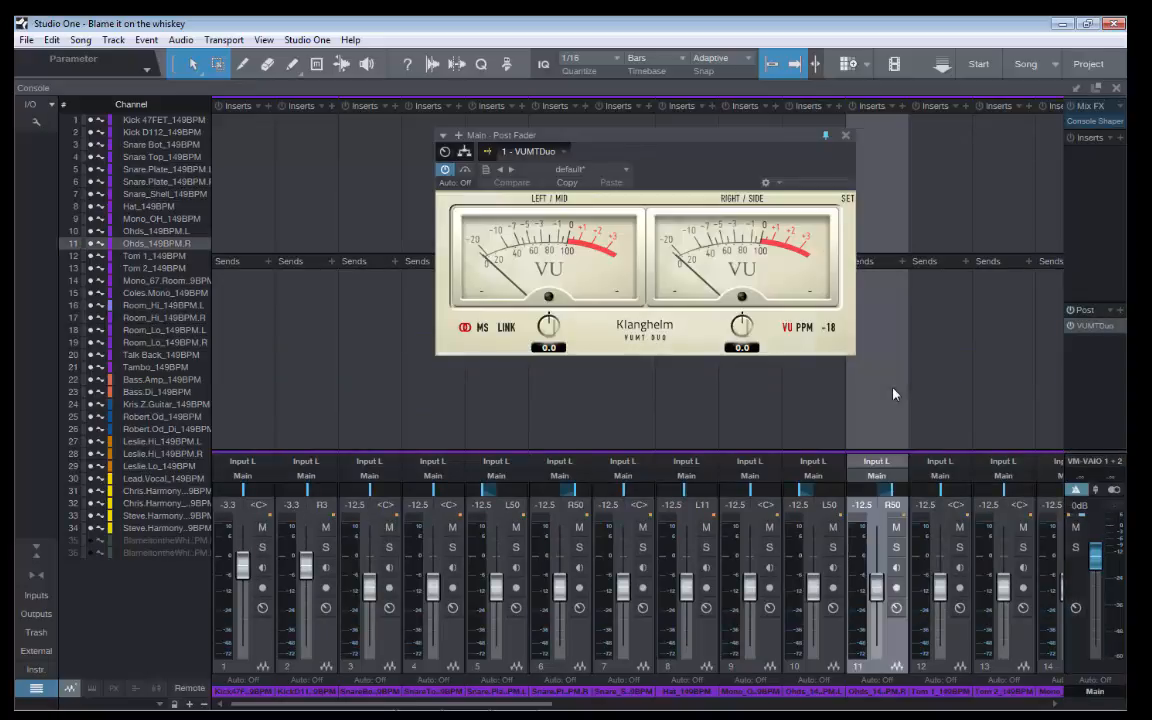
pyautogui.press('space')
pyautogui.moveTo(782, 452); pyautogui.dragTo(803, 200)
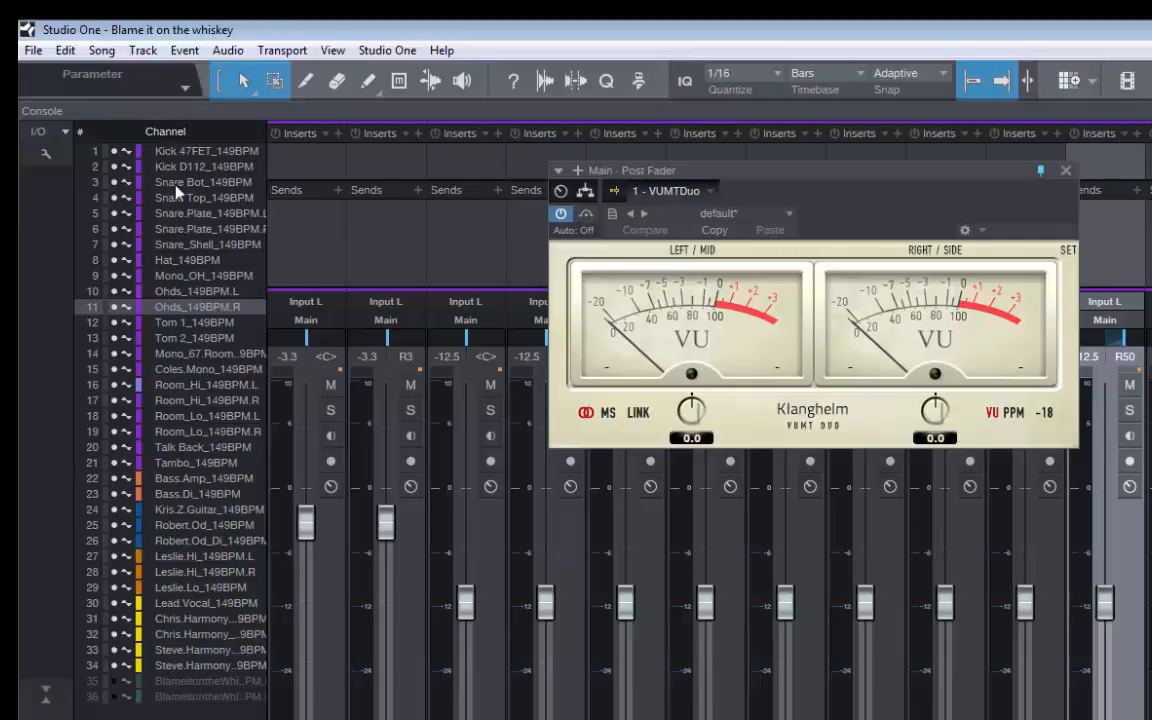
# Locate the Mono_OH, Hat, Room_Hi L and Kick 47FET channels in the console by selecting them from the channel list
pyautogui.click(192, 278)
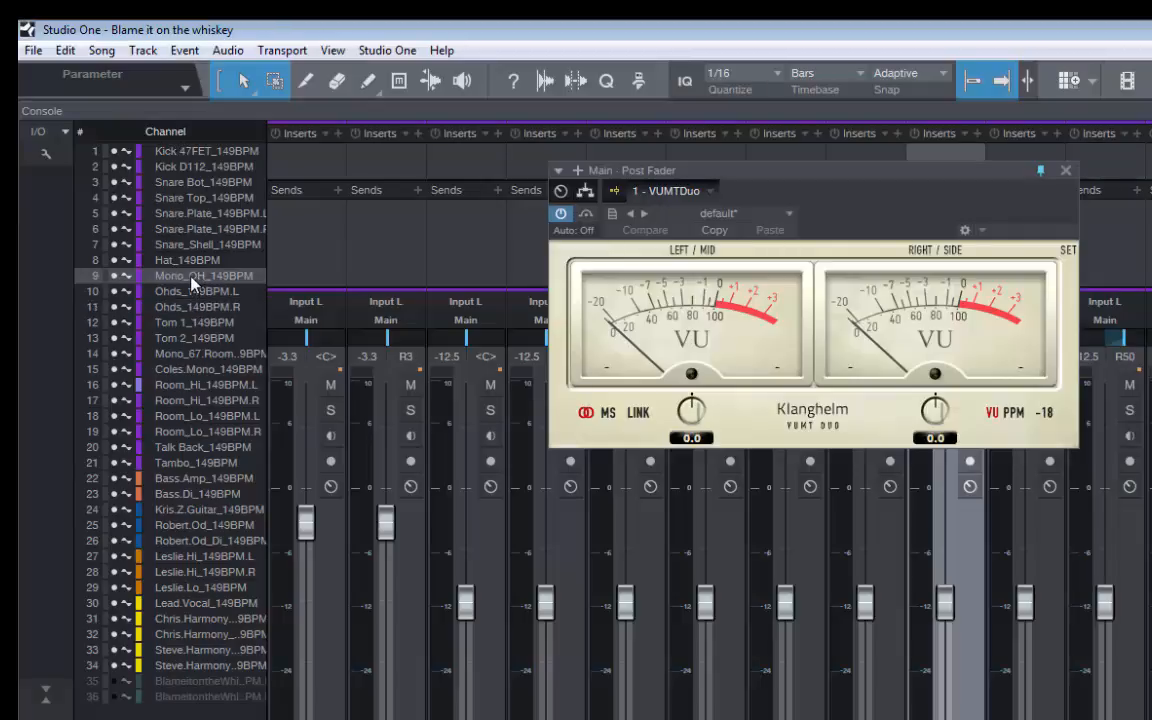
pyautogui.click(190, 260)
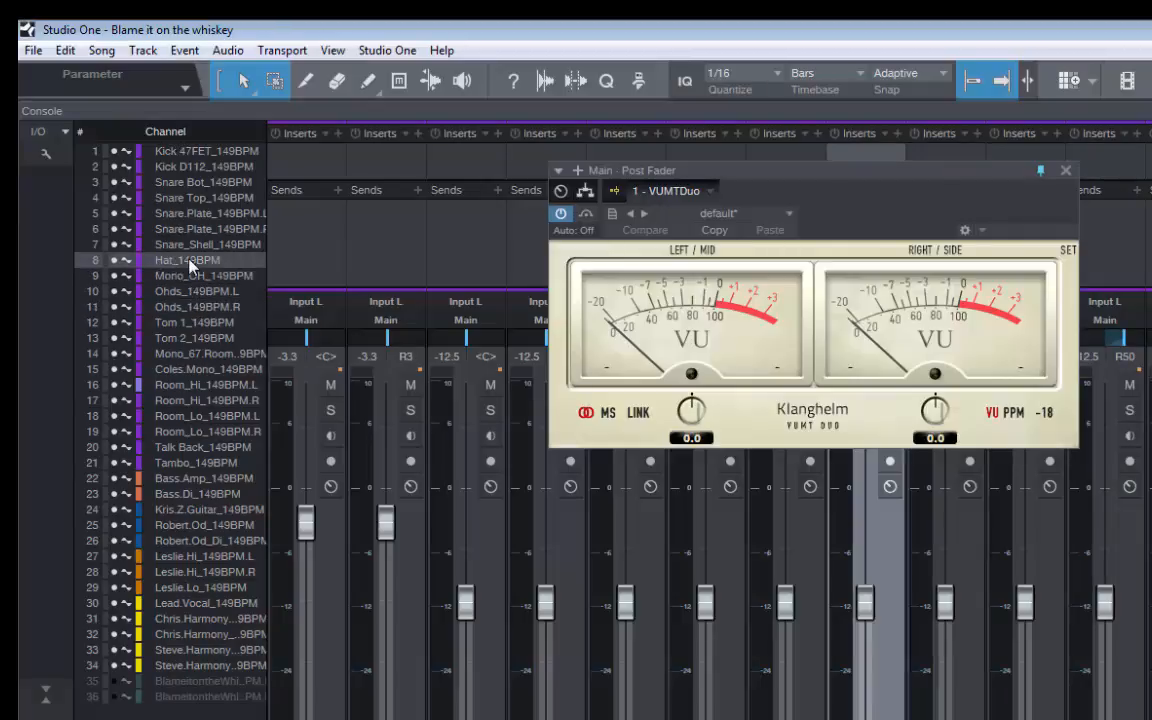
pyautogui.click(197, 388)
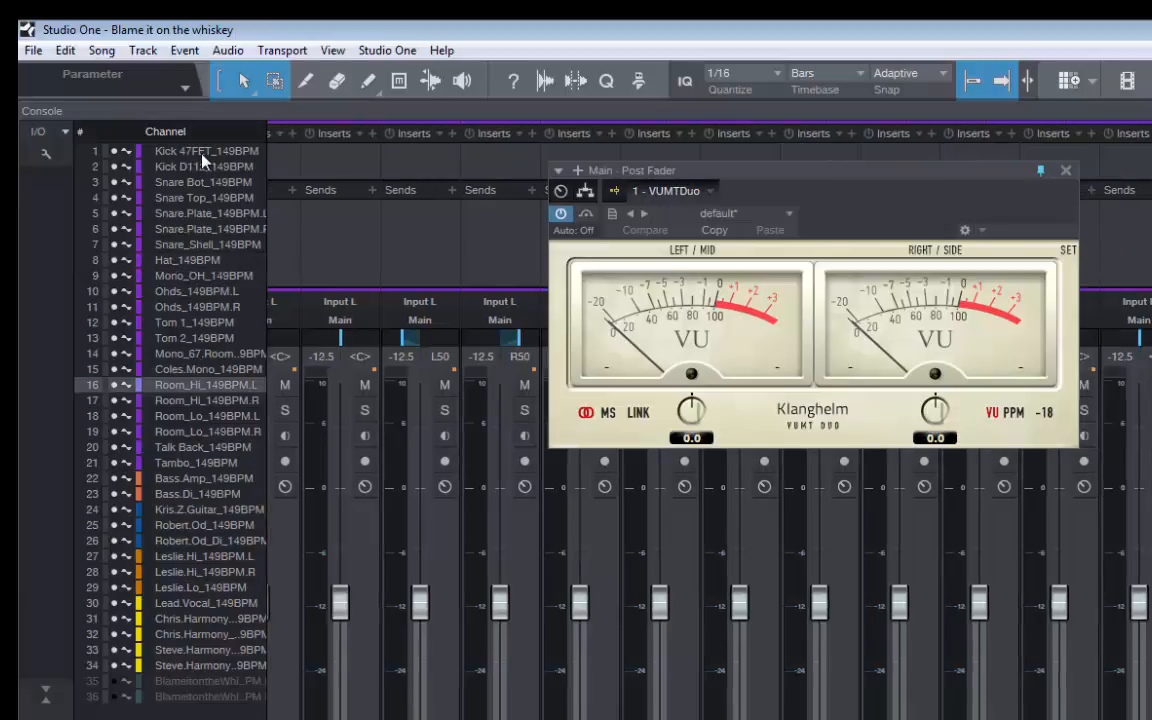
pyautogui.click(165, 155)
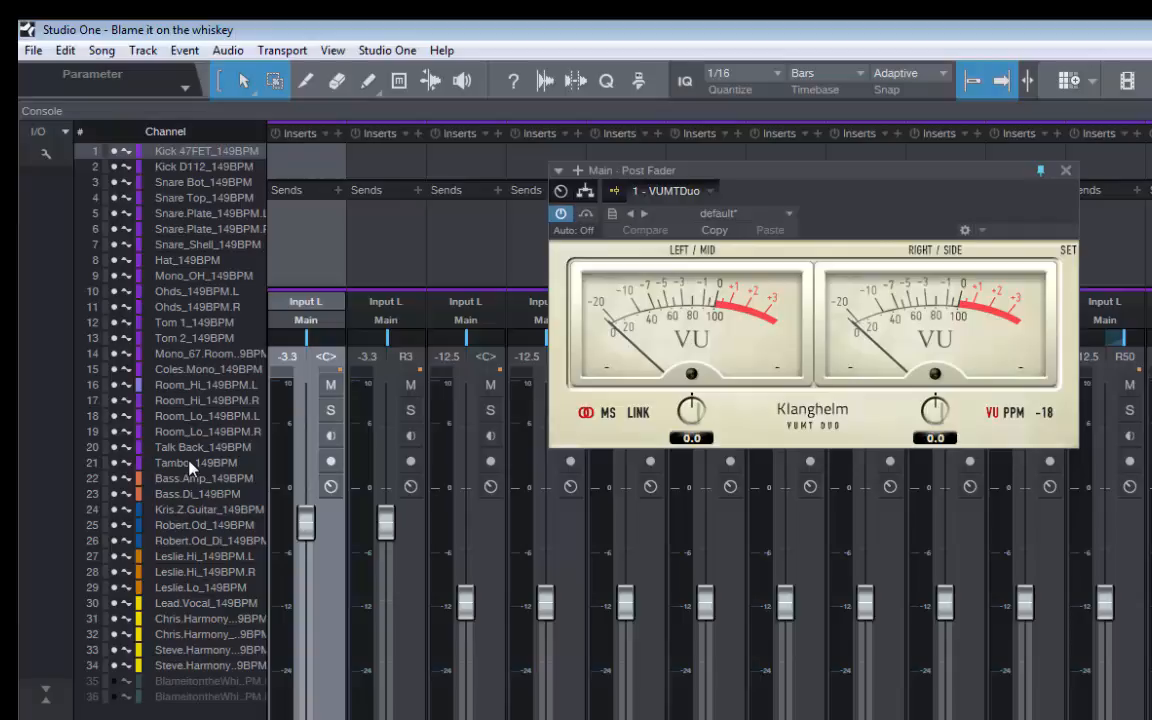
# View the available commands for the Snare.Plate L channel without applying any, and select the Snare_Shell channel
pyautogui.rightClick(185, 214)
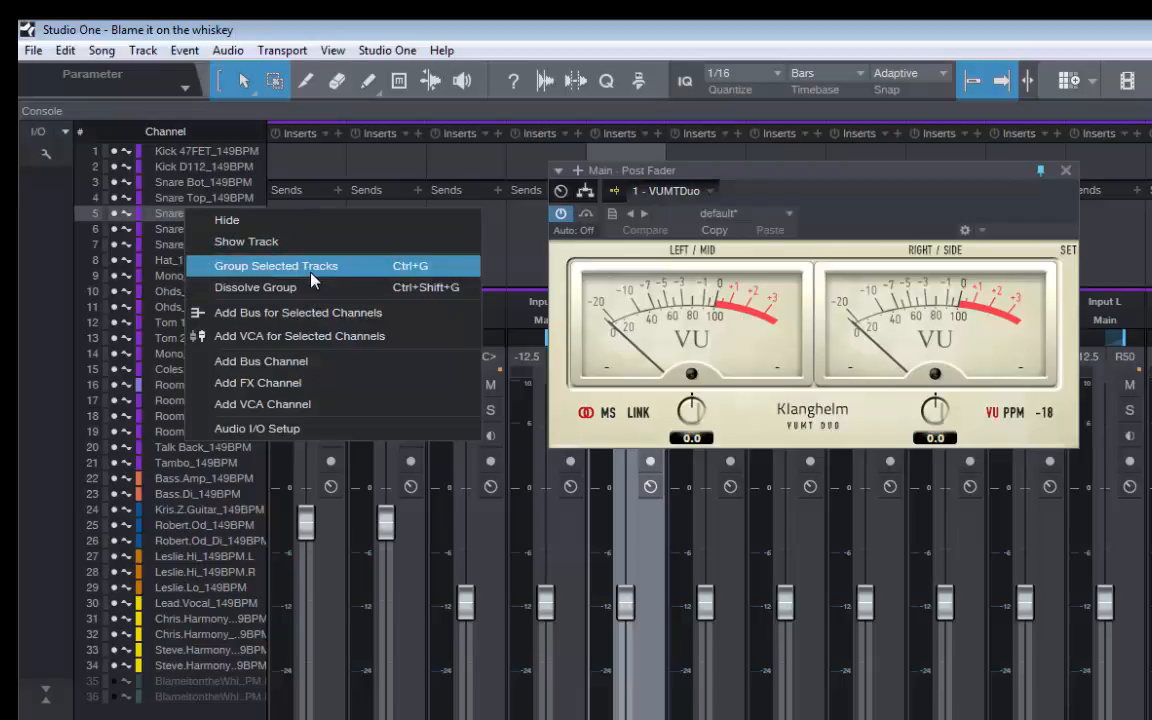
pyautogui.click(147, 260)
pyautogui.click(170, 250)
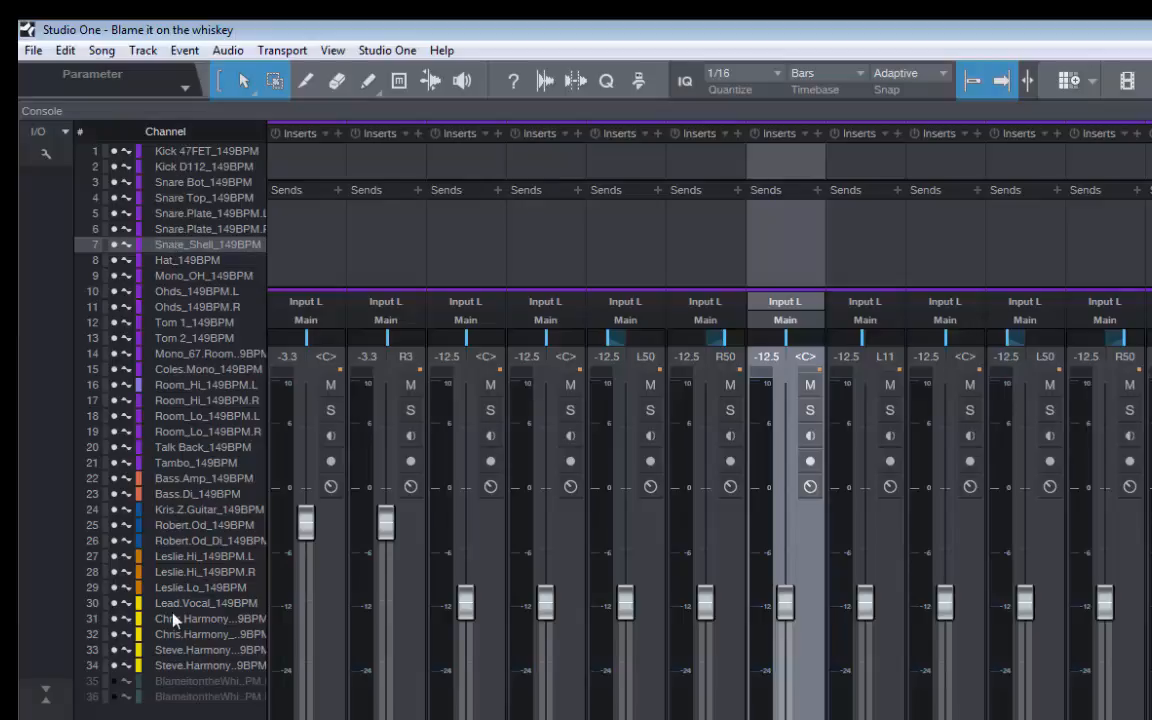
# Locate the Kick 47FET, Room_Lo L and Lead.Vocal channels in the console, and view the remaining vocal channels
pyautogui.click(158, 151)
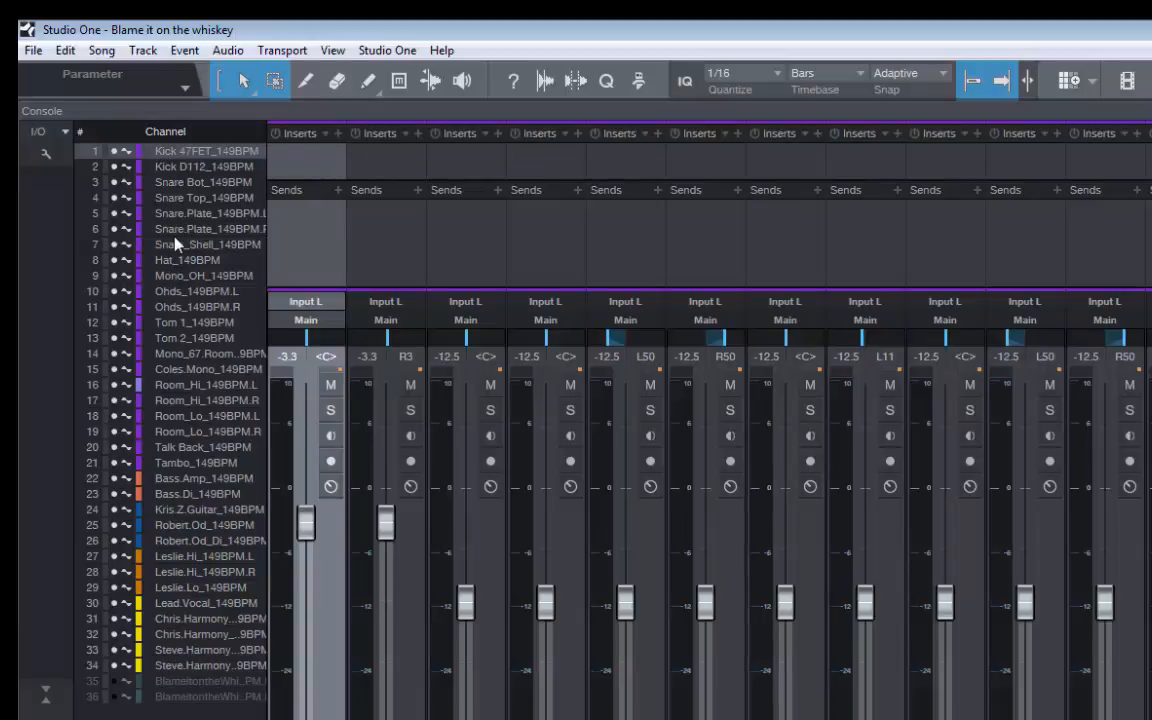
pyautogui.click(192, 418)
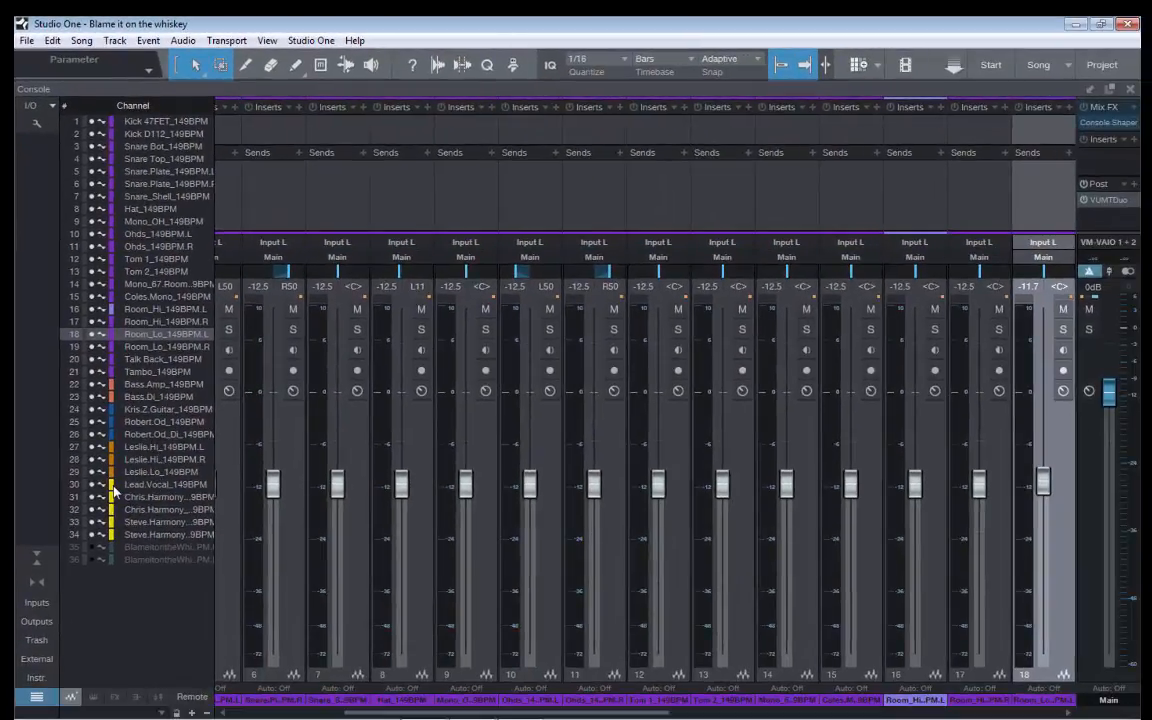
pyautogui.click(168, 484)
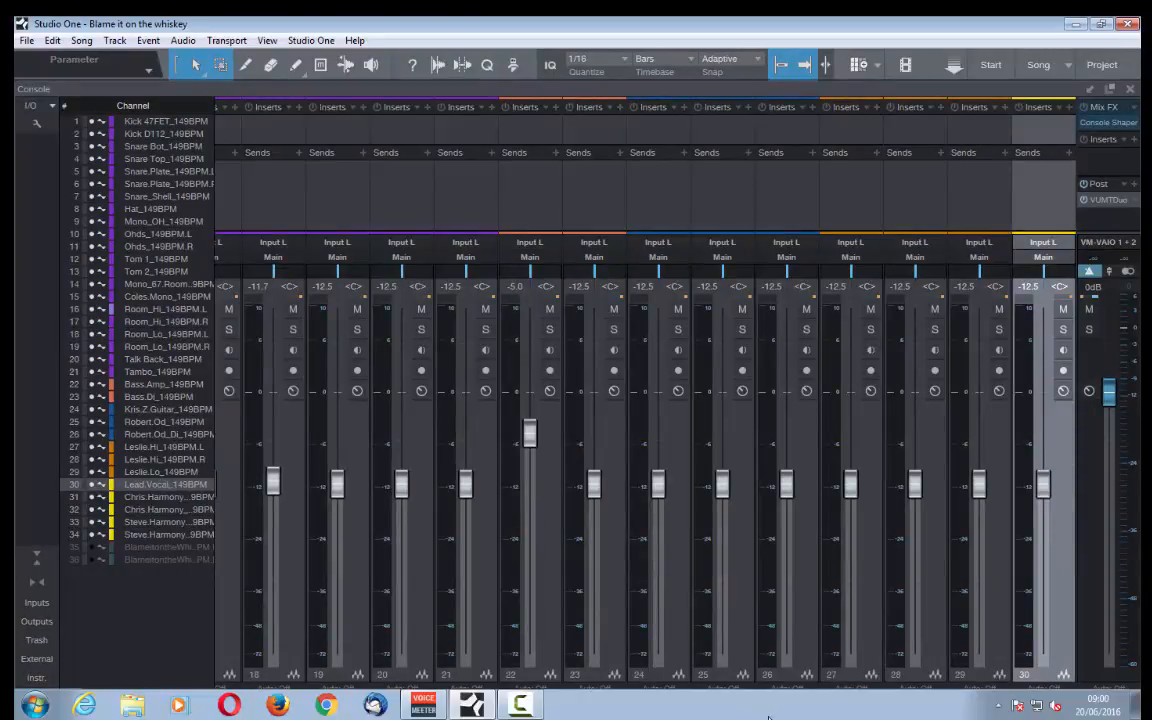
pyautogui.hscroll(4, 860, 662)
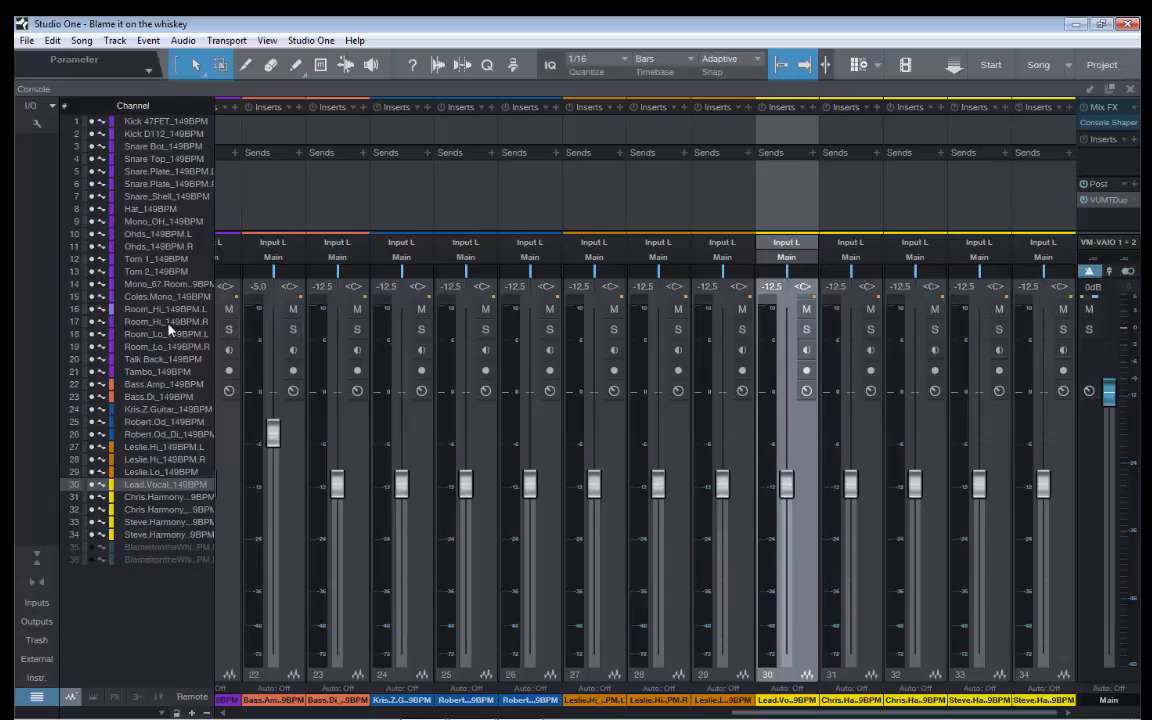
# Reopen the VUMTDuo meter in the Main channel's post-fader inserts
pyautogui.click(1096, 204)
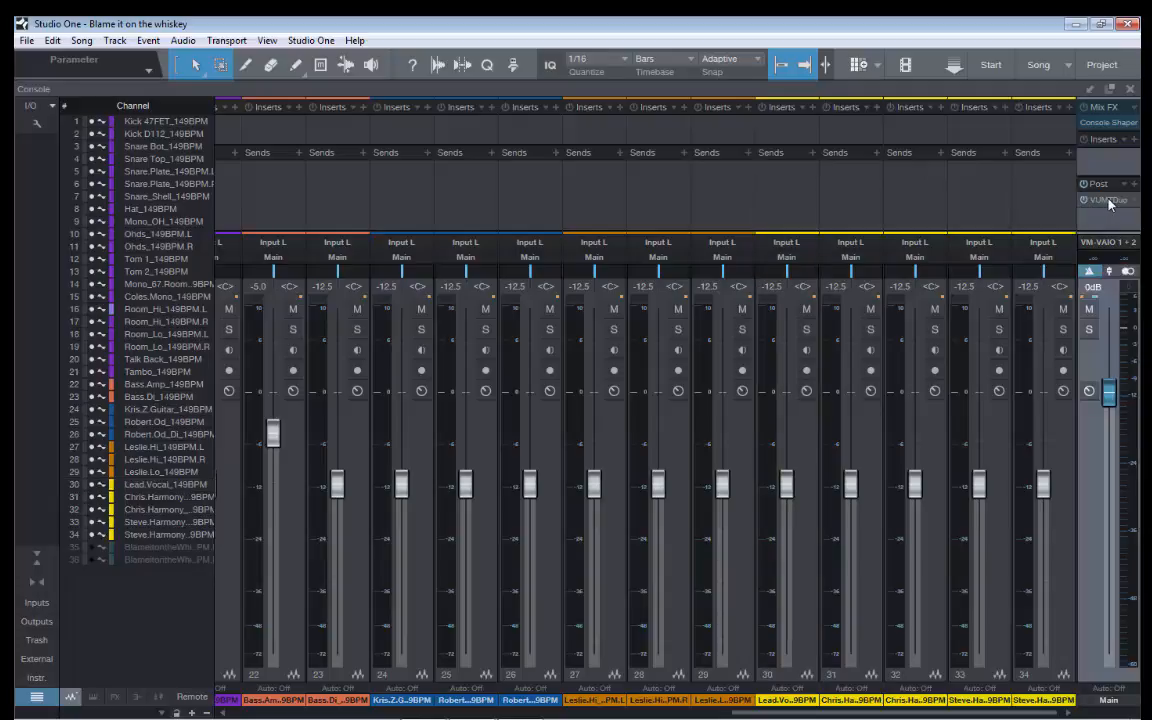
pyautogui.click(887, 216)
pyautogui.click(1110, 200)
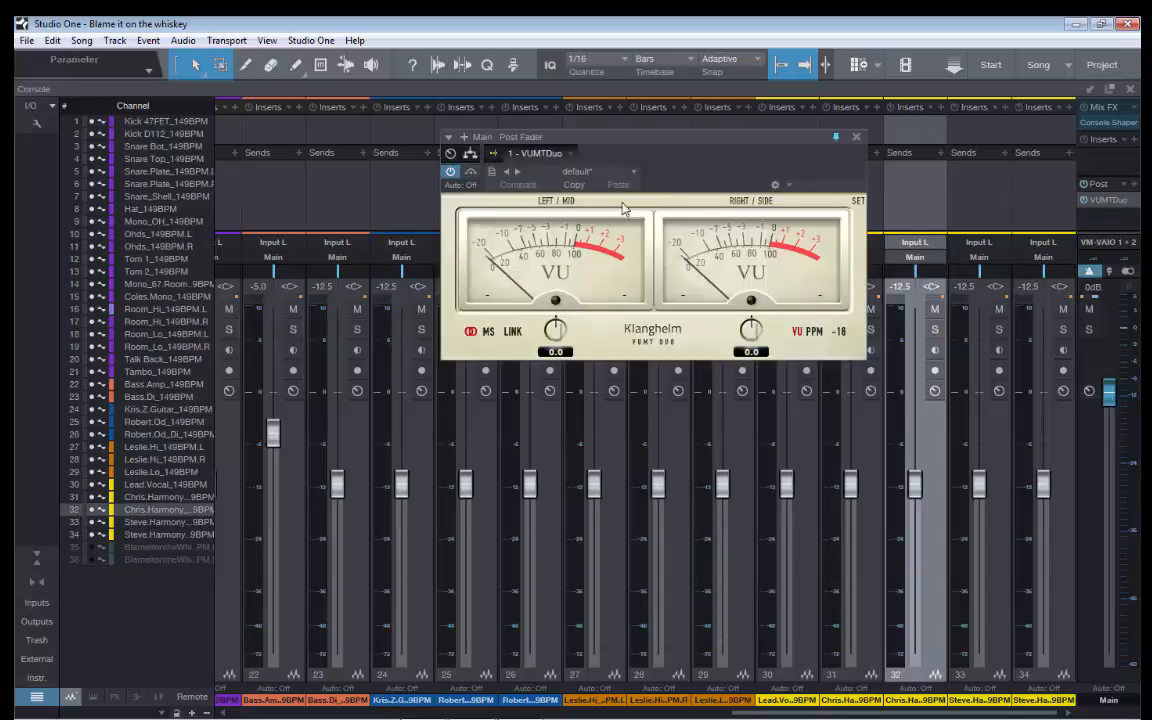